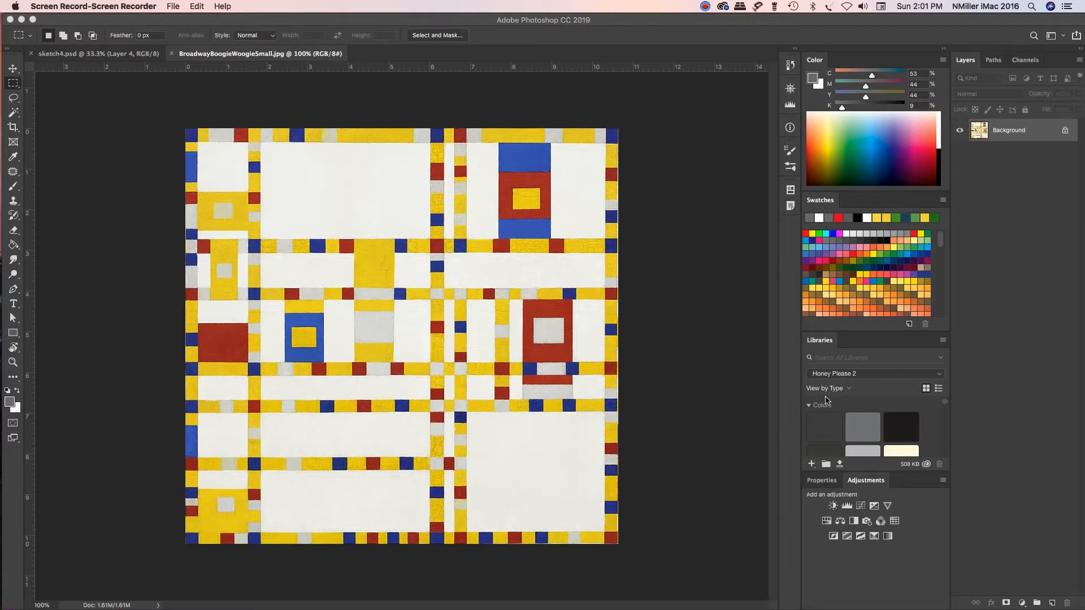
{"action": "left_click", "coordinate": [101, 25]}
{"action": "left_click", "coordinate": [104, 6]}
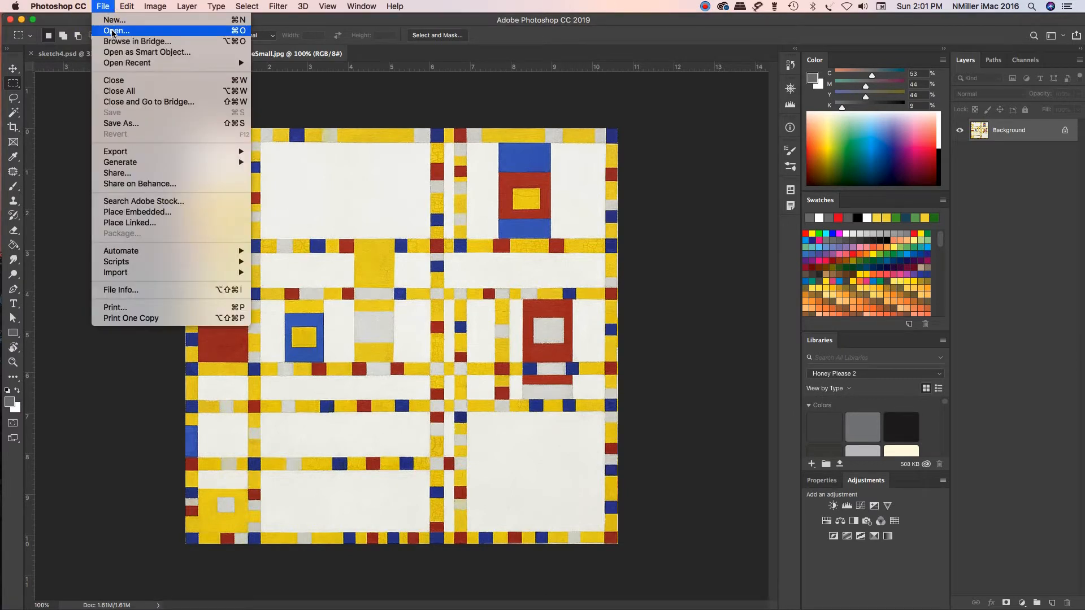
{"action": "left_click", "coordinate": [112, 32]}
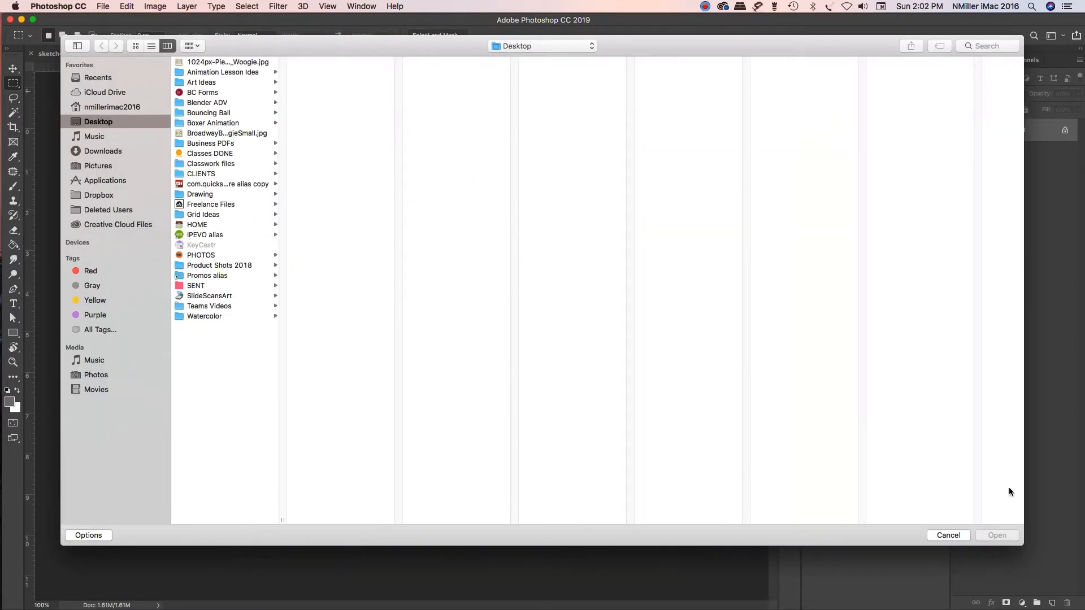
{"action": "left_click", "coordinate": [948, 536]}
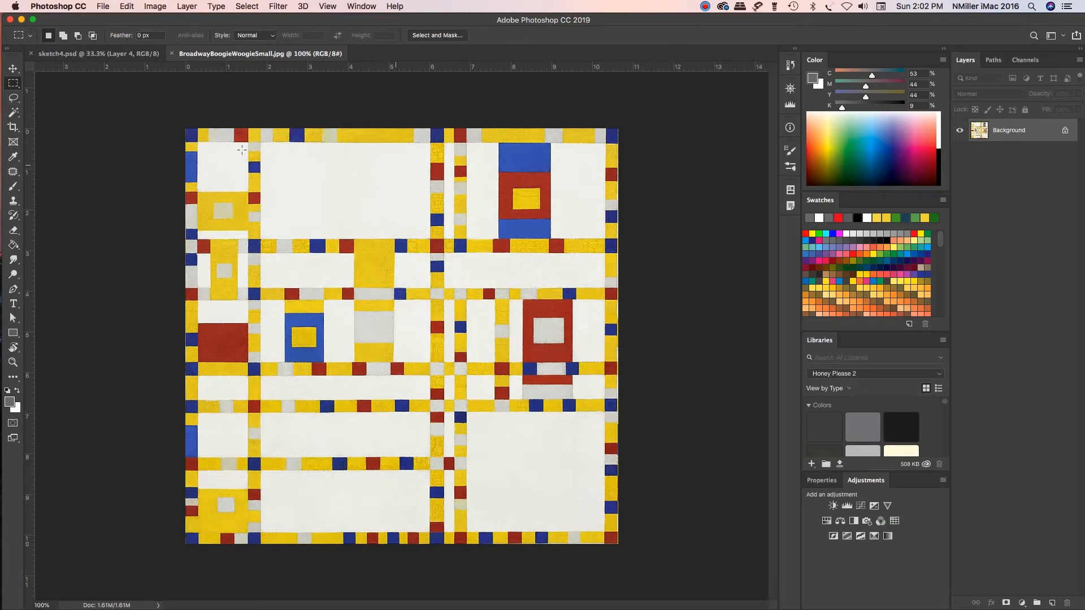
{"action": "left_click", "coordinate": [705, 9]}
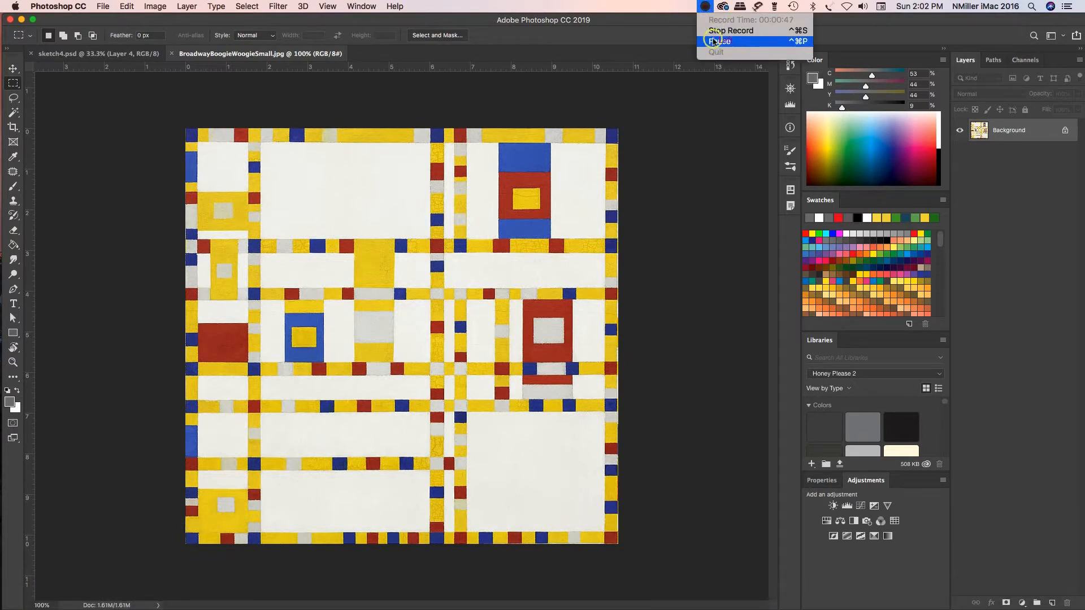
{"action": "left_click", "coordinate": [723, 40]}
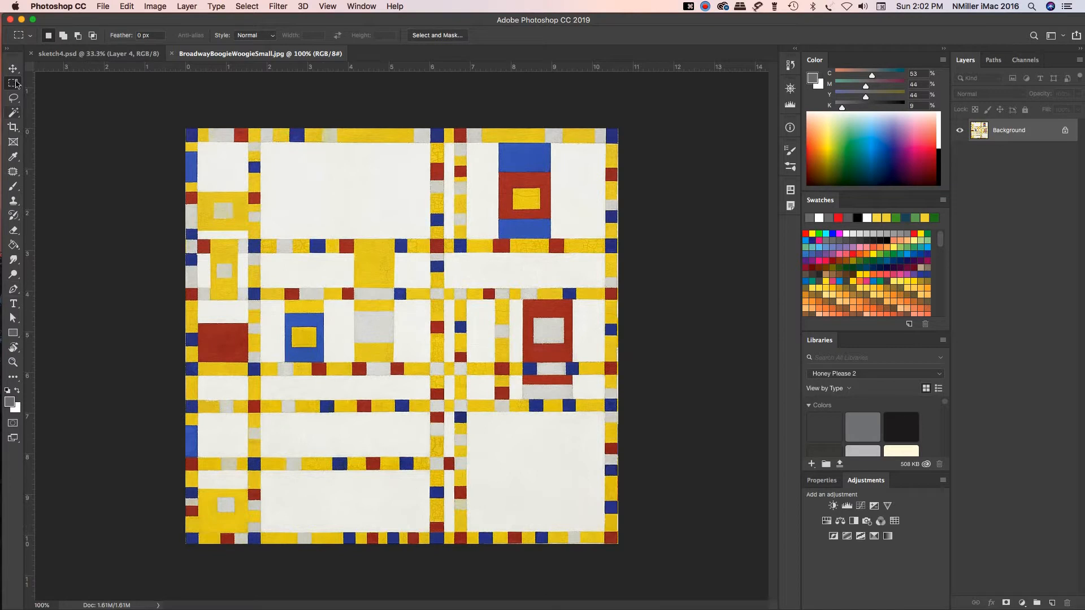
{"action": "left_click", "coordinate": [15, 468]}
{"action": "left_click", "coordinate": [1063, 38]}
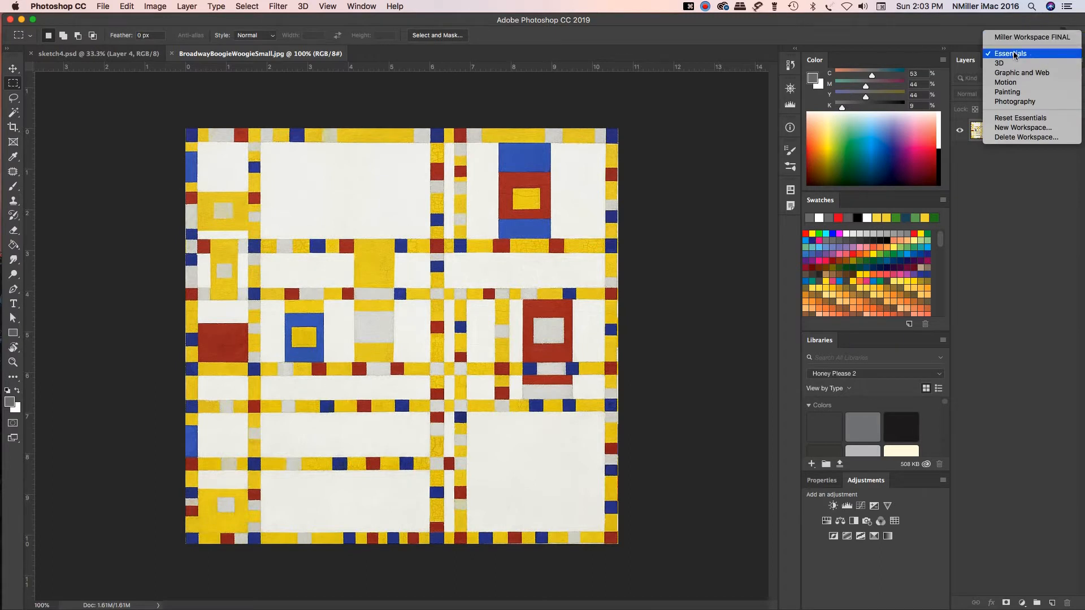
{"action": "left_click", "coordinate": [916, 31]}
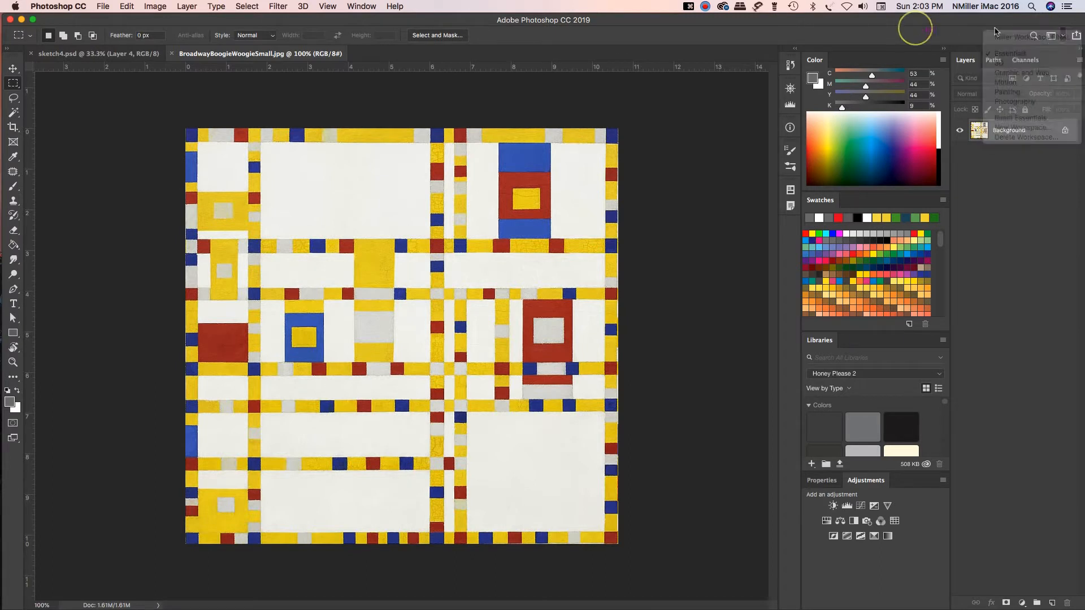
{"action": "left_click", "coordinate": [1064, 37]}
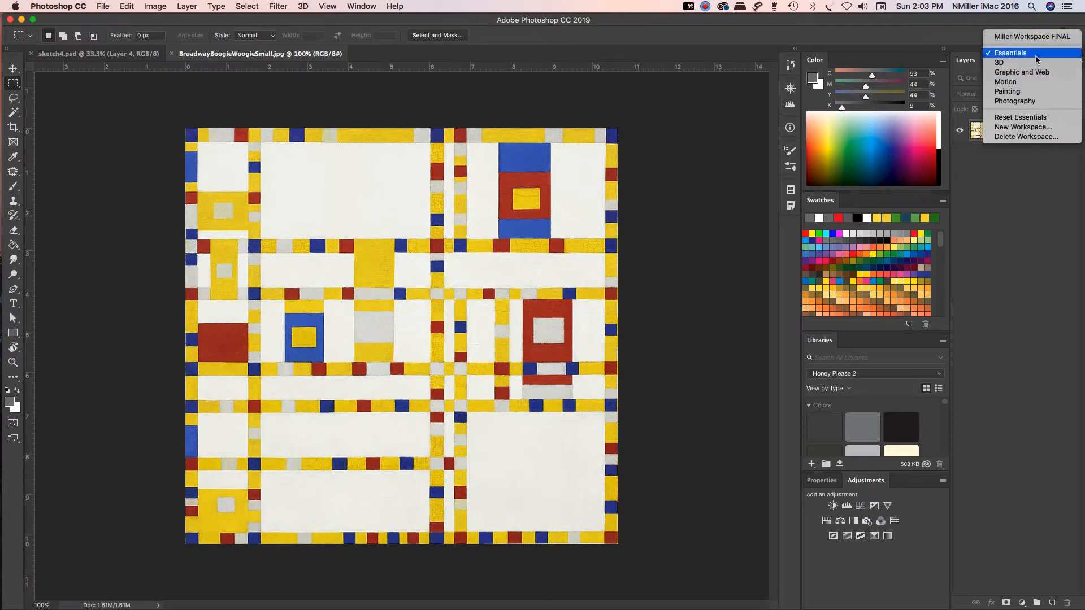
{"action": "left_click", "coordinate": [843, 33]}
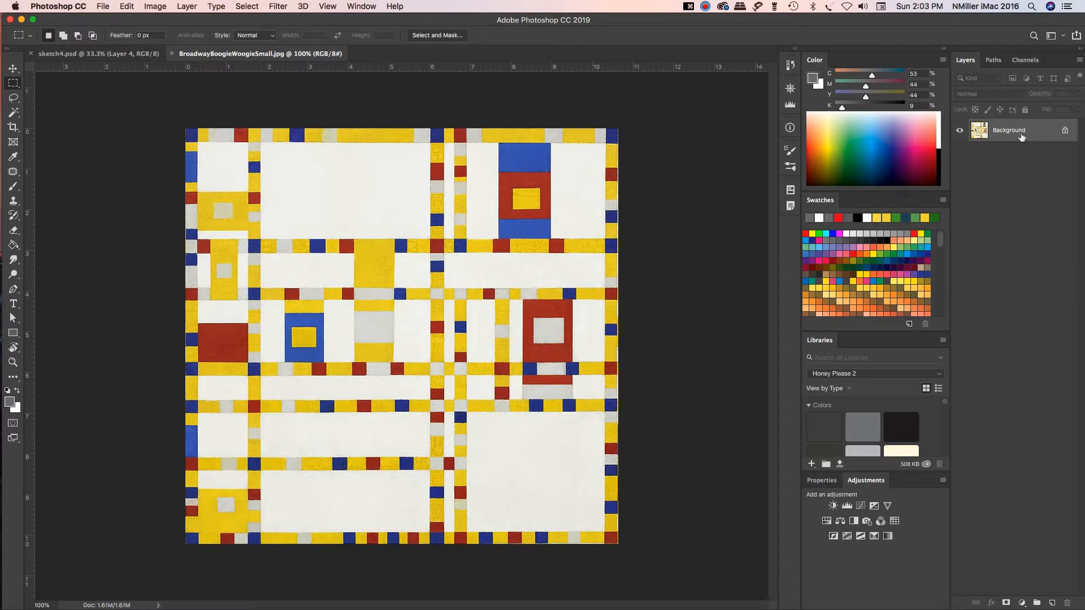
Step: Duplicate the Background layer and hide the original
{"action": "left_click_drag", "start_coordinate": [1023, 136], "coordinate": [1053, 598]}
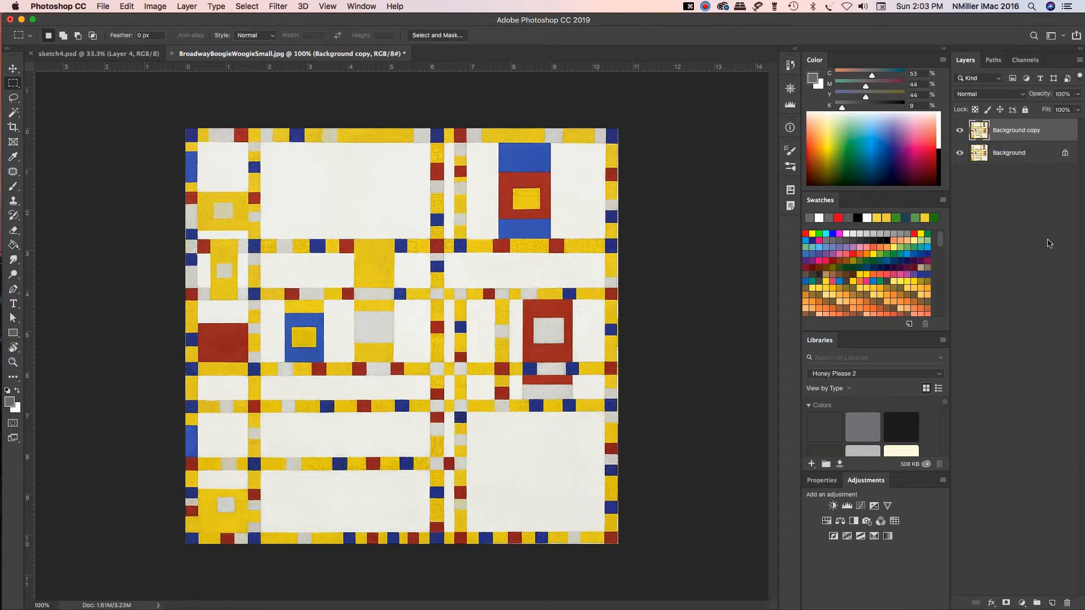
{"action": "key", "text": "super+z"}
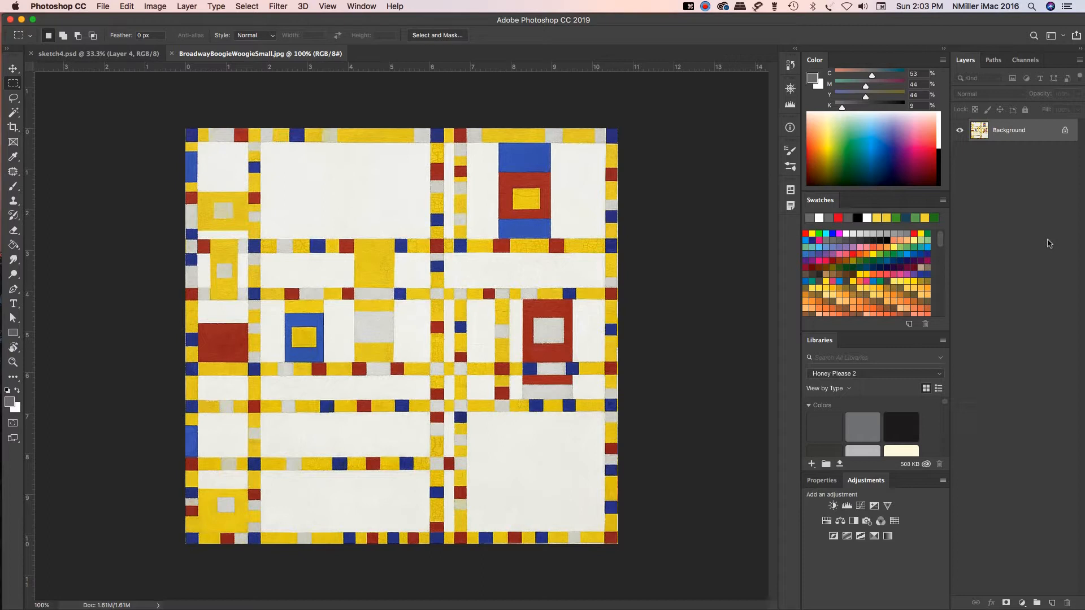
{"action": "key", "text": "super+j"}
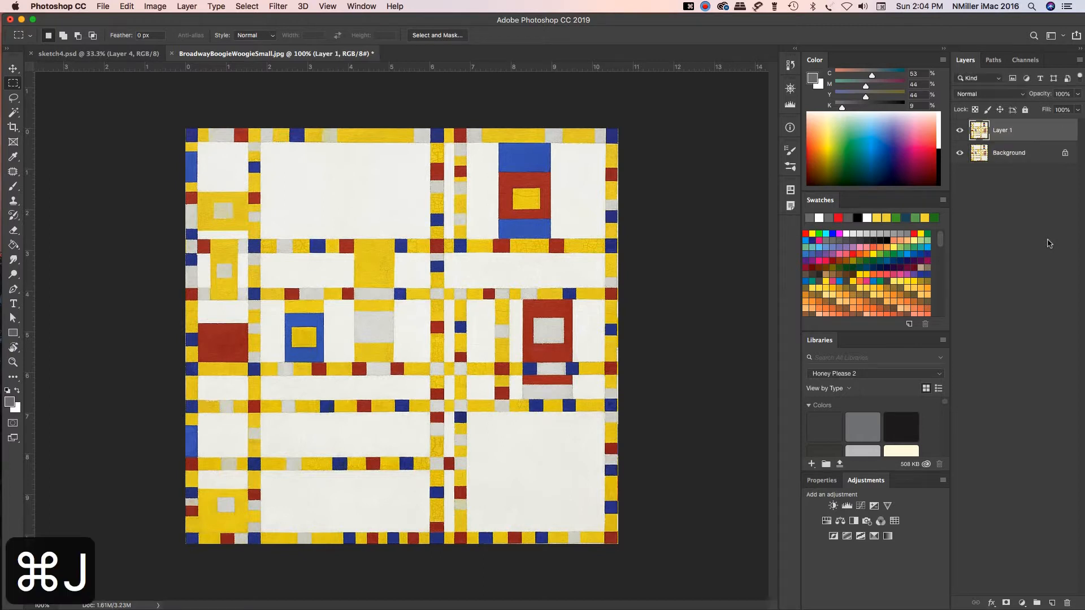
{"action": "left_click", "coordinate": [960, 153]}
Step: Add a new empty layer above the duplicate and rename the duplicated layer as Painting
{"action": "left_click", "coordinate": [1052, 603]}
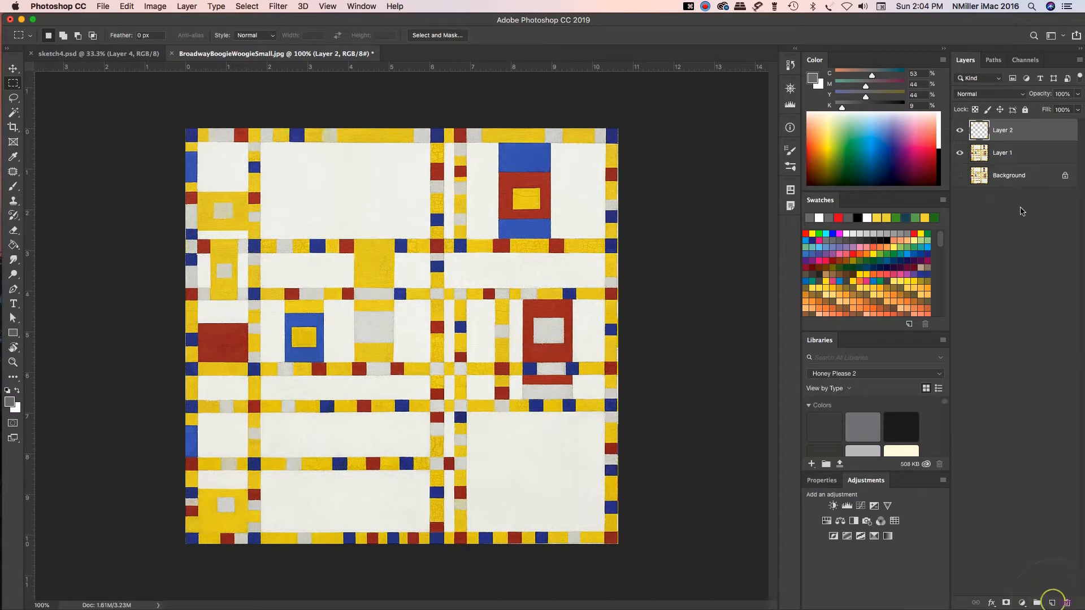
{"action": "mouse_move", "coordinate": [1025, 130]}
{"action": "left_mouse_down"}
{"action": "mouse_move", "coordinate": [1029, 159]}
{"action": "mouse_move", "coordinate": [1012, 129]}
{"action": "left_mouse_up"}
{"action": "left_click", "coordinate": [1002, 154]}
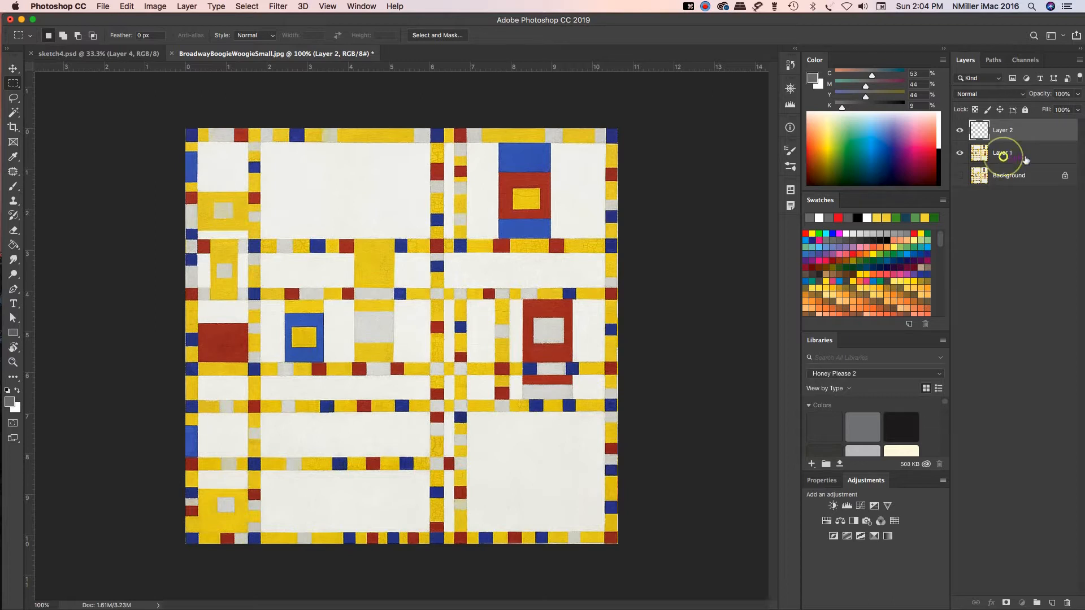
{"action": "double_click", "coordinate": [1001, 153]}
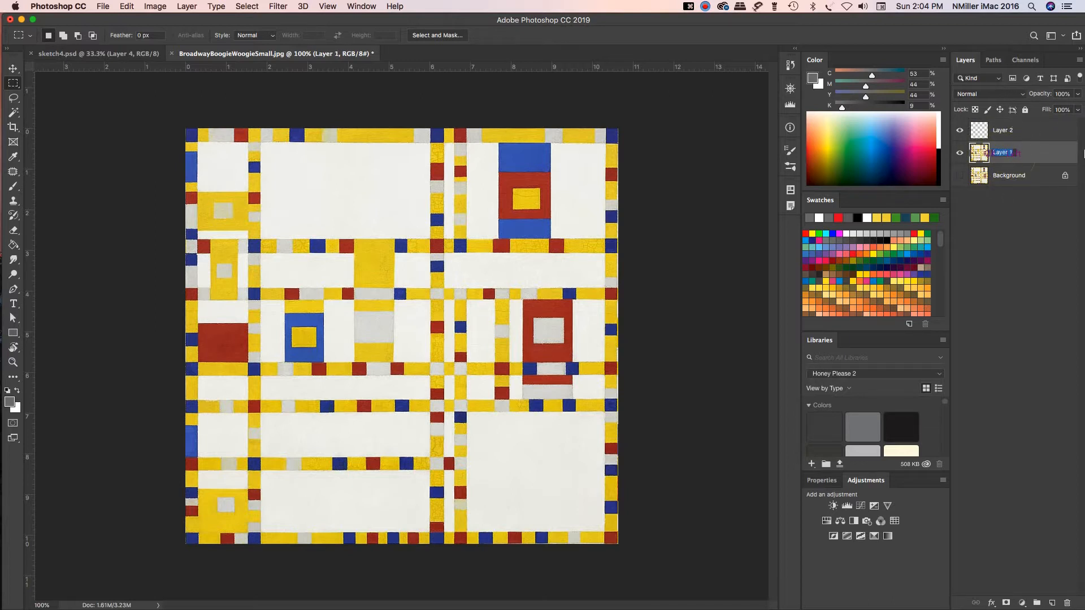
{"action": "type", "text": "Painting"}
{"action": "key", "text": "Return"}
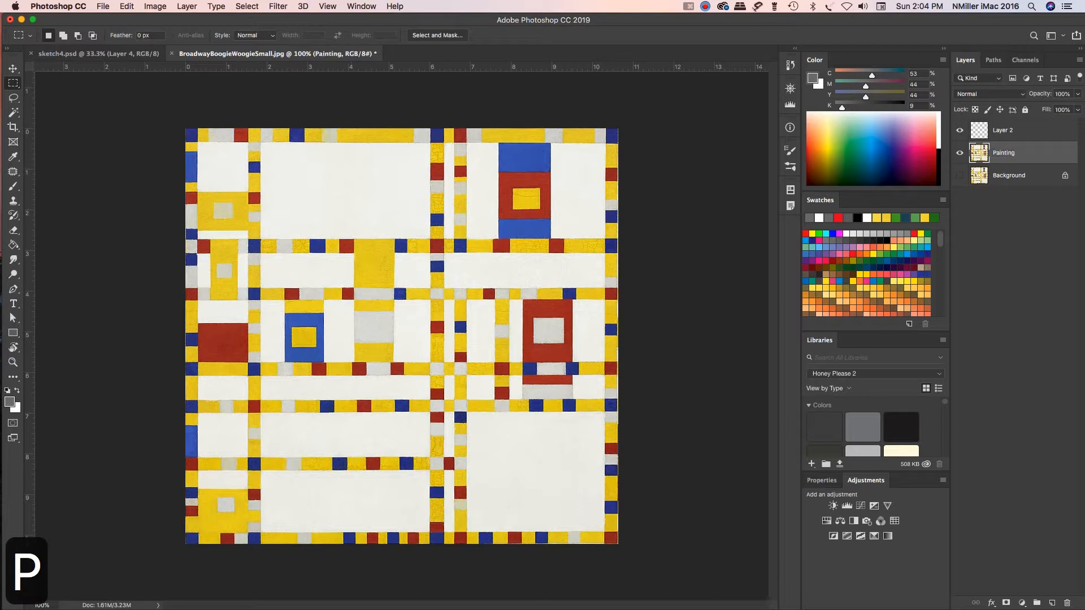
Step: Rename the empty layer above Painting as My Work
{"action": "left_click", "coordinate": [1015, 133]}
{"action": "double_click", "coordinate": [1006, 131]}
{"action": "type", "text": "My W"}
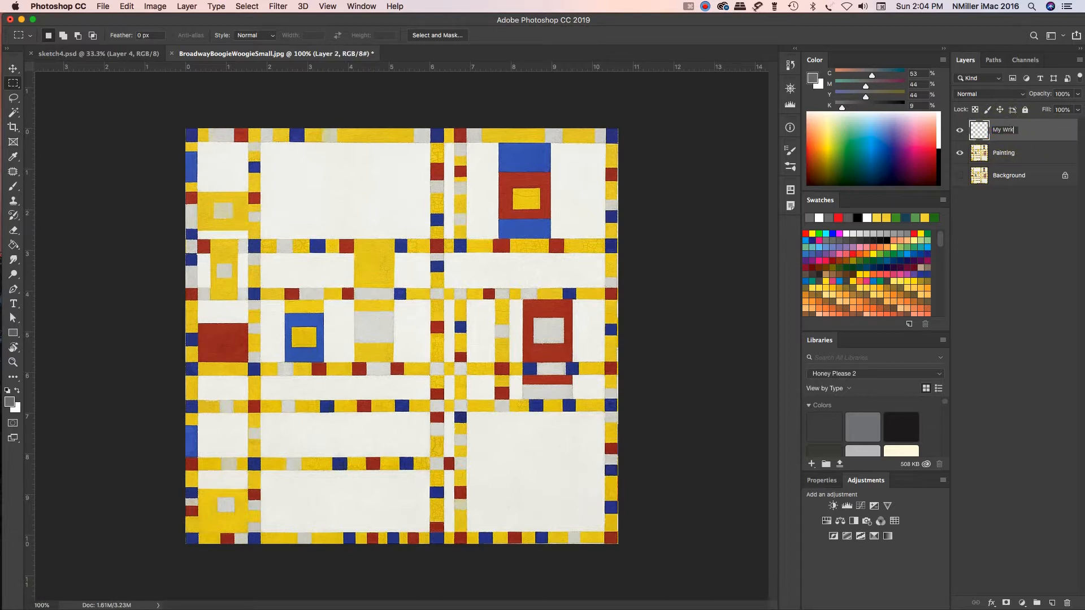
{"action": "type", "text": "ork"}
{"action": "key", "text": "Return"}
Step: Lower the opacity of the Painting layer to 63%
{"action": "left_click", "coordinate": [1025, 148]}
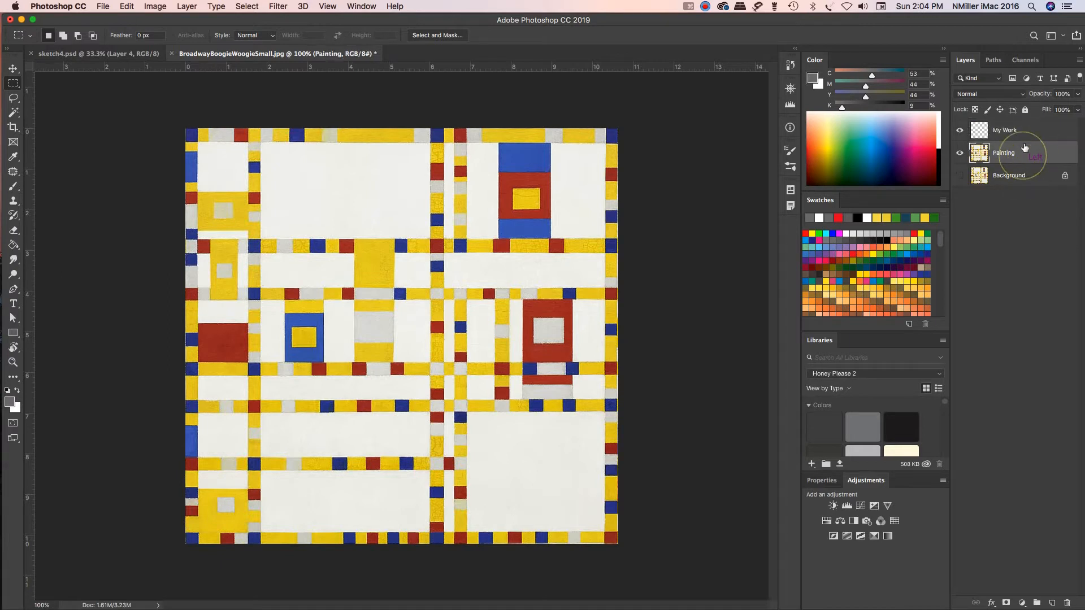
{"action": "left_click", "coordinate": [1080, 97]}
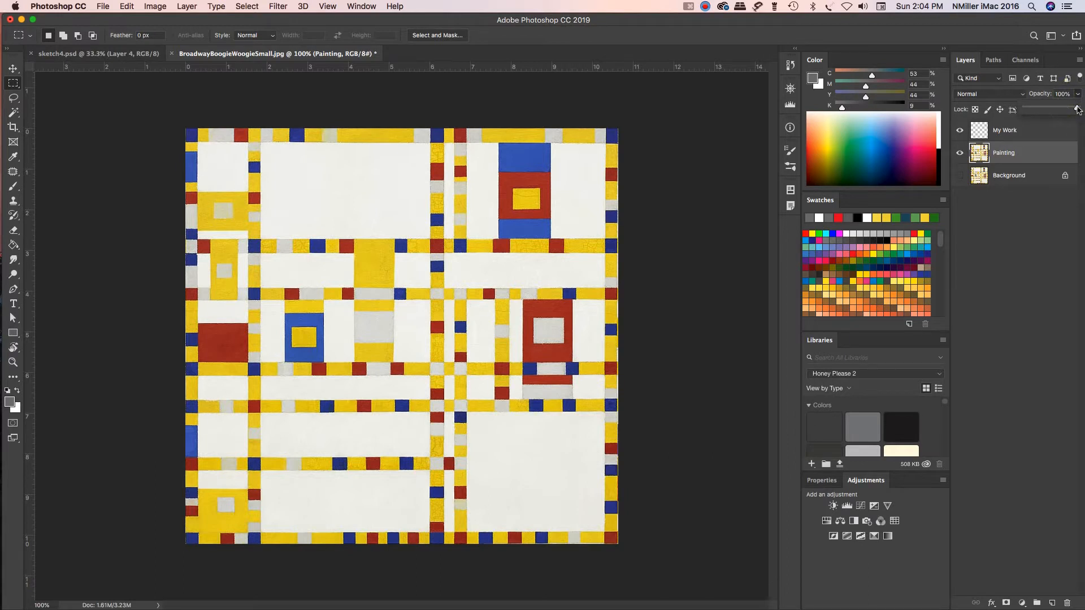
{"action": "left_click_drag", "start_coordinate": [1078, 112], "coordinate": [1059, 110]}
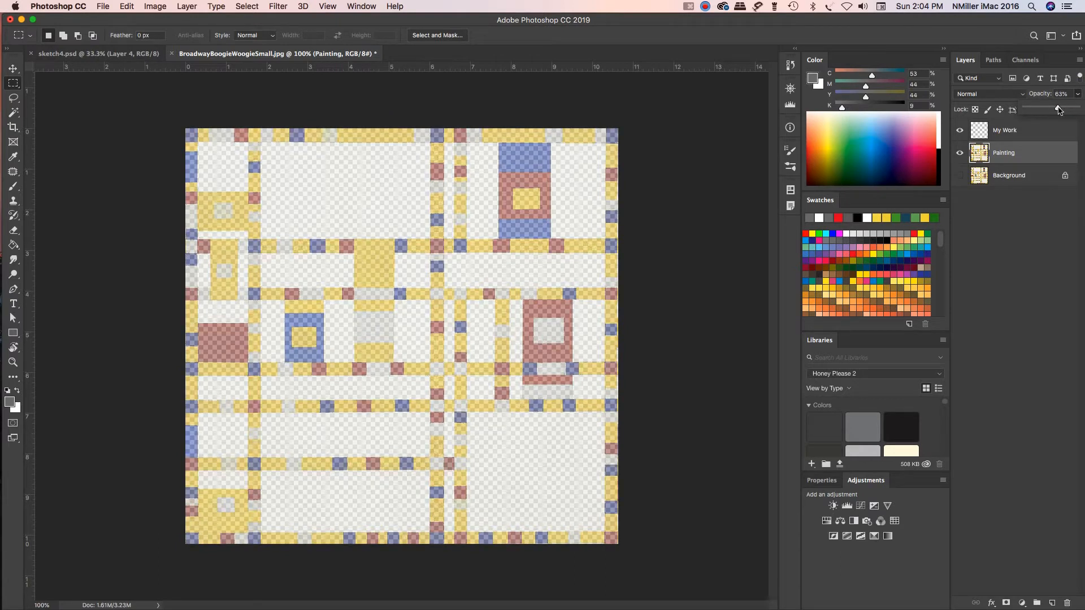
{"action": "left_click", "coordinate": [1015, 249]}
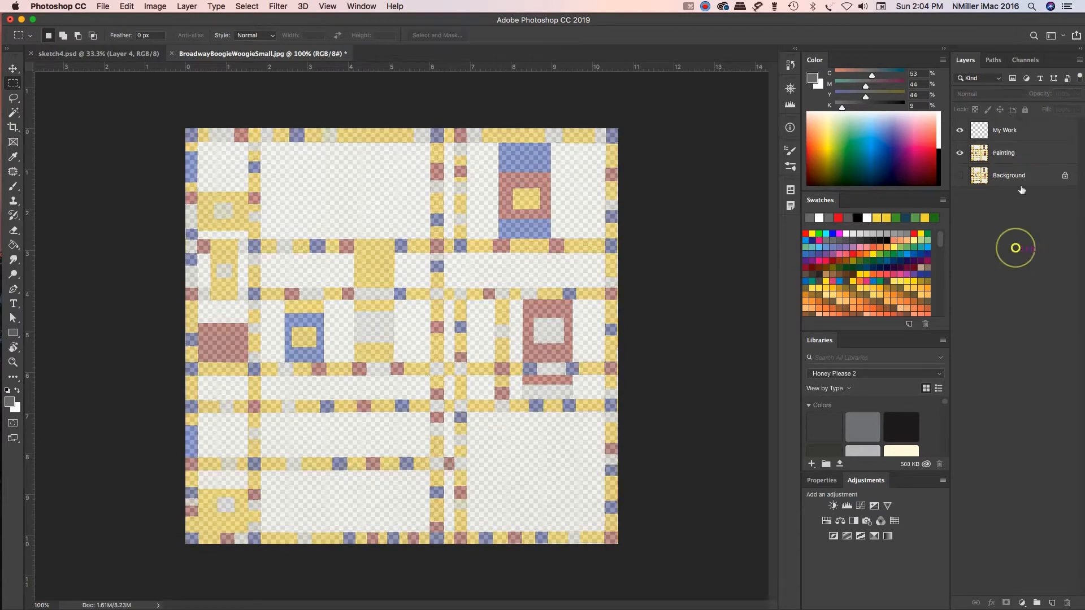
Step: Move the My Work layer below the Painting layer in the layer stack
{"action": "left_click", "coordinate": [1034, 133]}
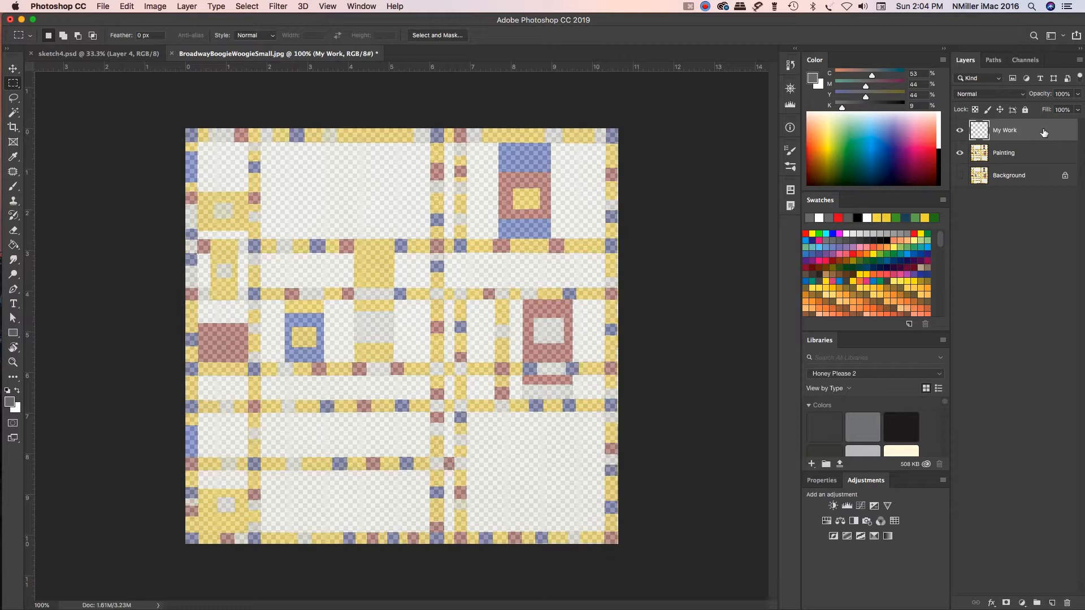
{"action": "left_click_drag", "start_coordinate": [1027, 132], "coordinate": [1029, 154]}
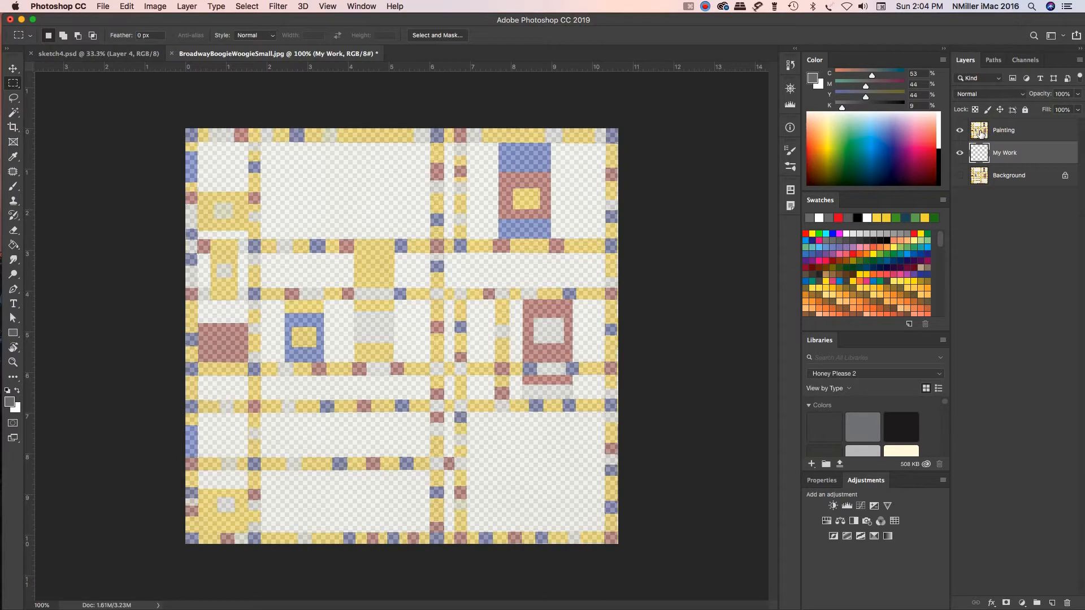
{"action": "left_click", "coordinate": [1024, 131]}
Step: Fill the entire My Work layer with white using the Paint Bucket tool
{"action": "left_click", "coordinate": [1022, 153]}
{"action": "key", "text": "x"}
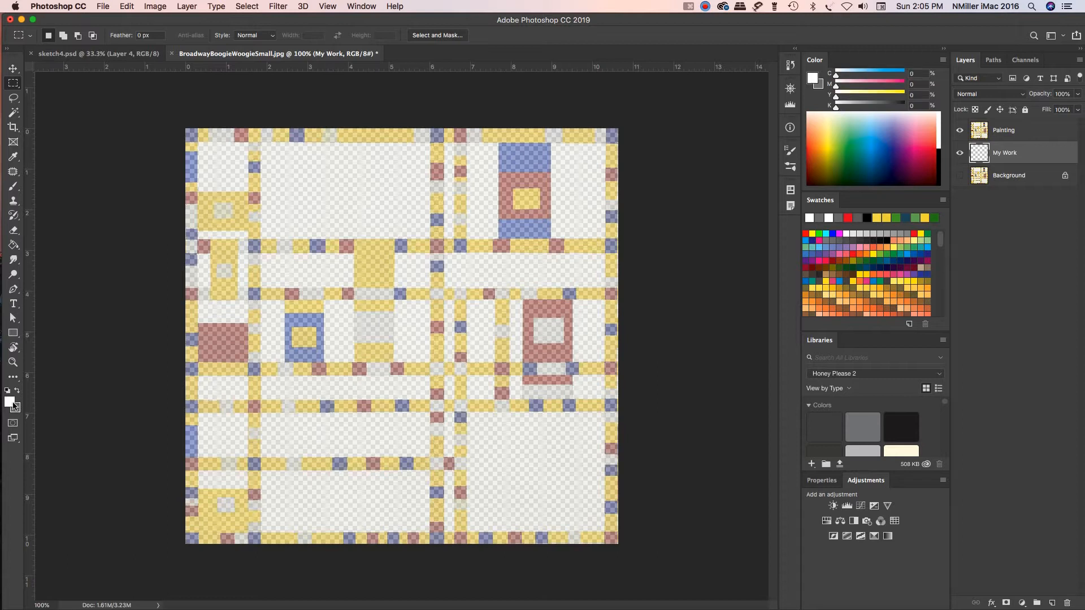
{"action": "left_click", "coordinate": [13, 246]}
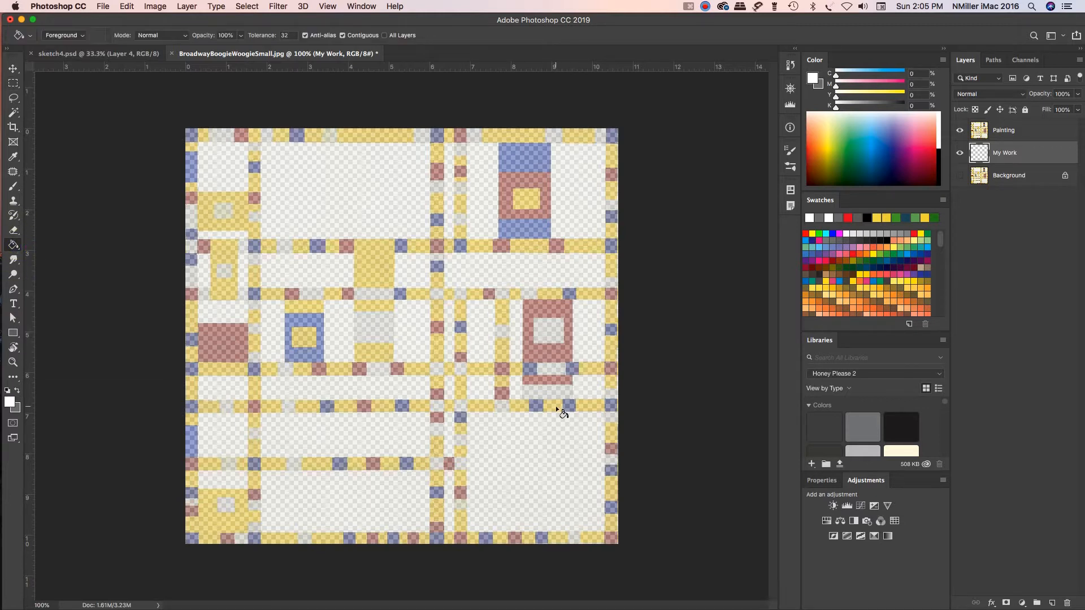
{"action": "left_click", "coordinate": [387, 392]}
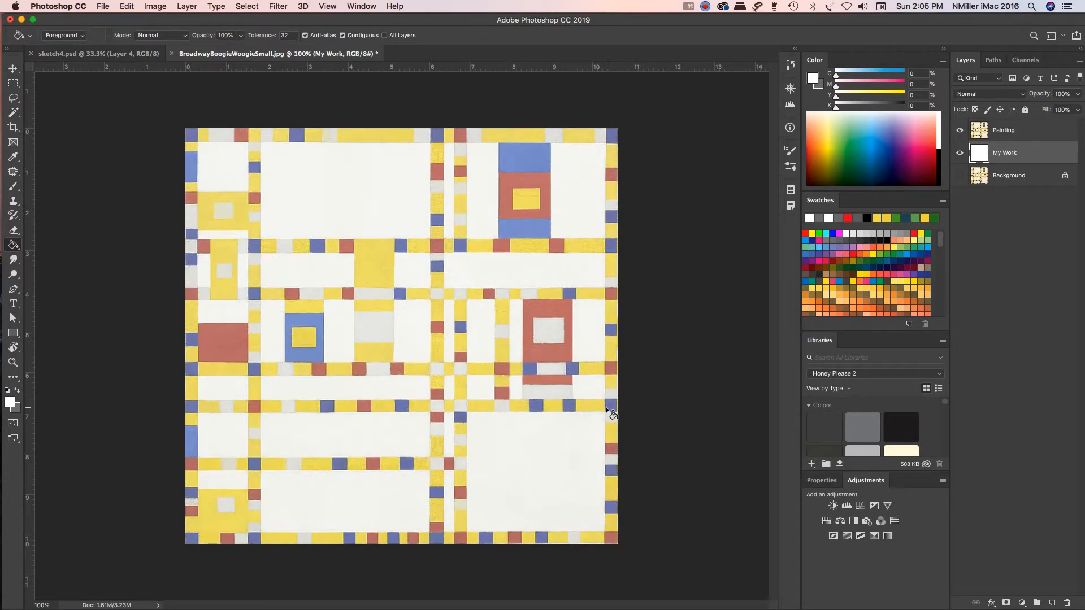
Step: Add a new layer above My Work and name it Yellow
{"action": "left_click", "coordinate": [1052, 603]}
{"action": "double_click", "coordinate": [999, 153]}
{"action": "type", "text": "Yellow"}
{"action": "key", "text": "Return"}
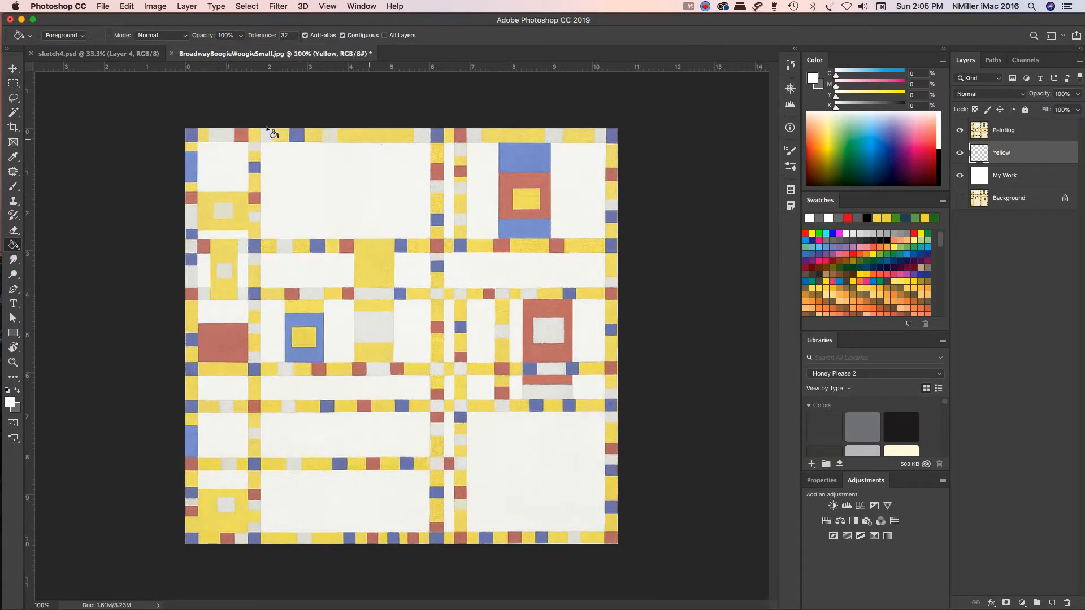
Step: On the Yellow layer, fill the full-width band along the painting's top edge with 100% yellow, clear the selection and hide the Painting layer
{"action": "left_click", "coordinate": [17, 88]}
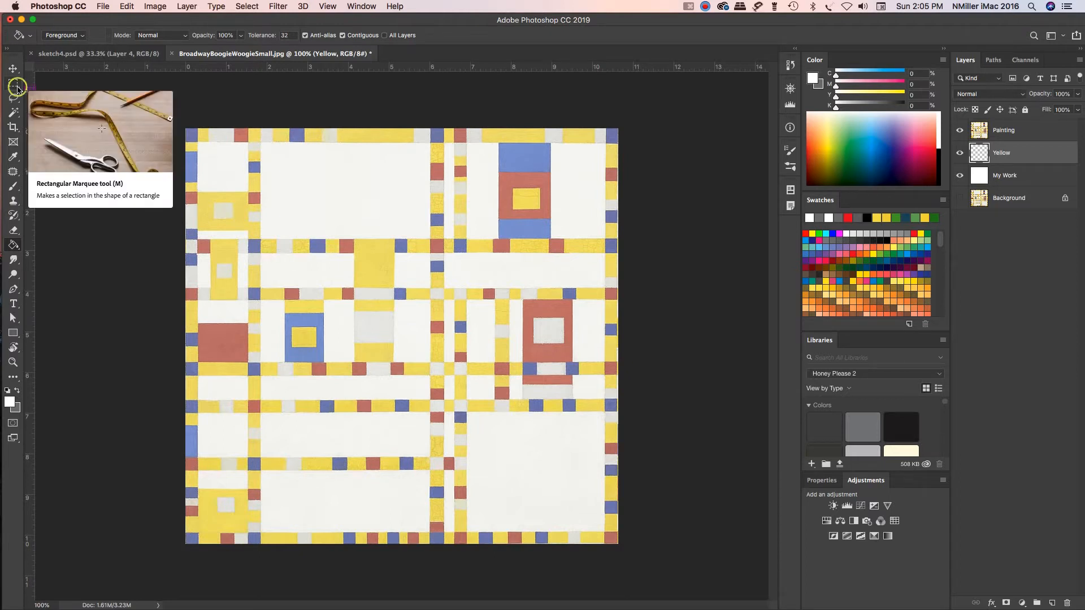
{"action": "left_click_drag", "start_coordinate": [184, 129], "coordinate": [620, 142]}
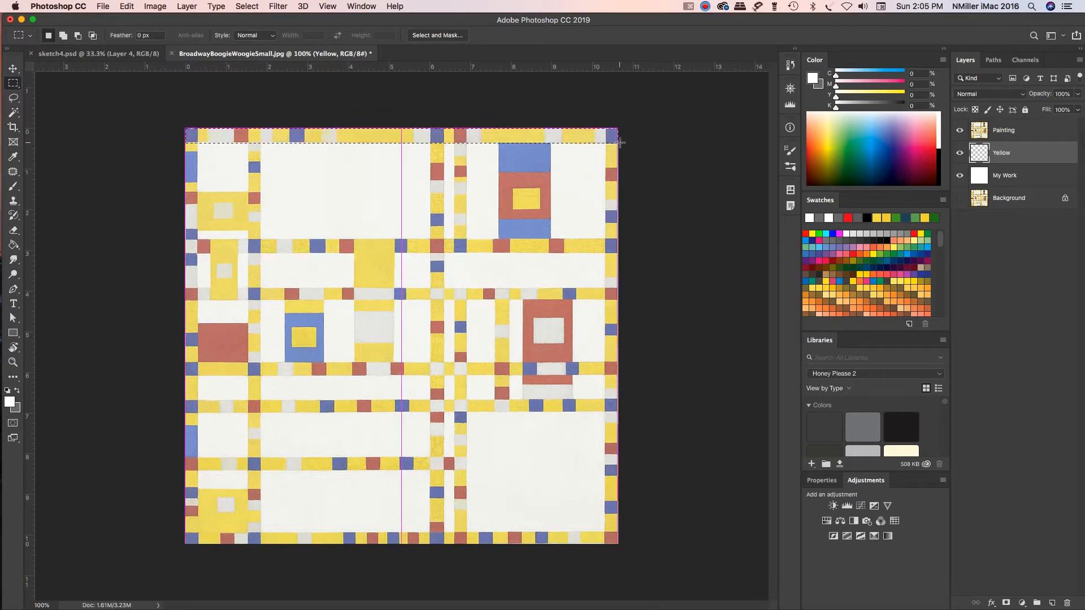
{"action": "left_click_drag", "start_coordinate": [620, 142], "coordinate": [621, 143]}
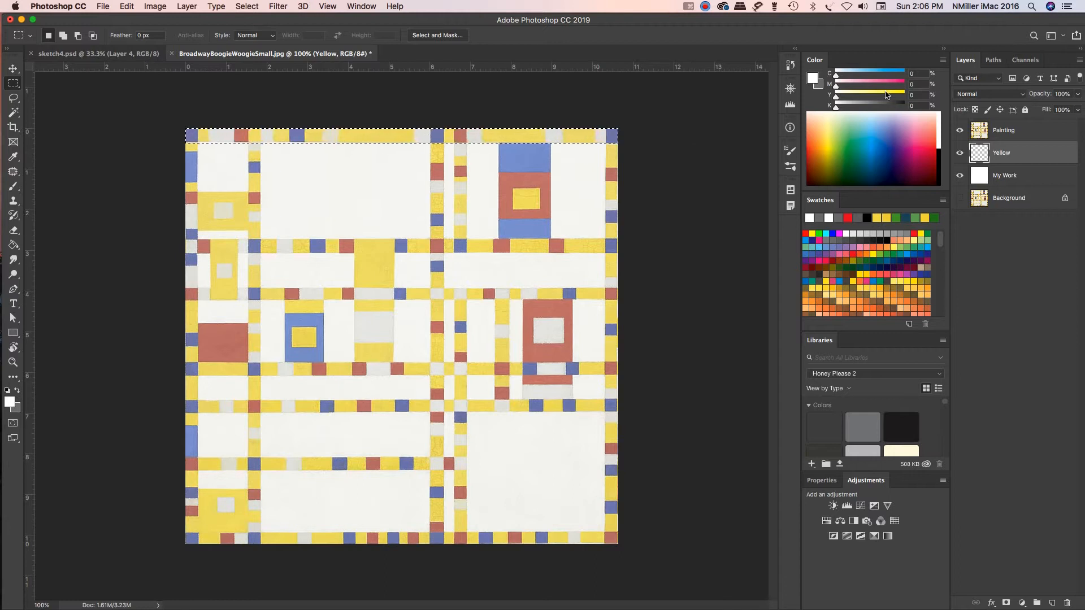
{"action": "left_click_drag", "start_coordinate": [837, 96], "coordinate": [910, 102]}
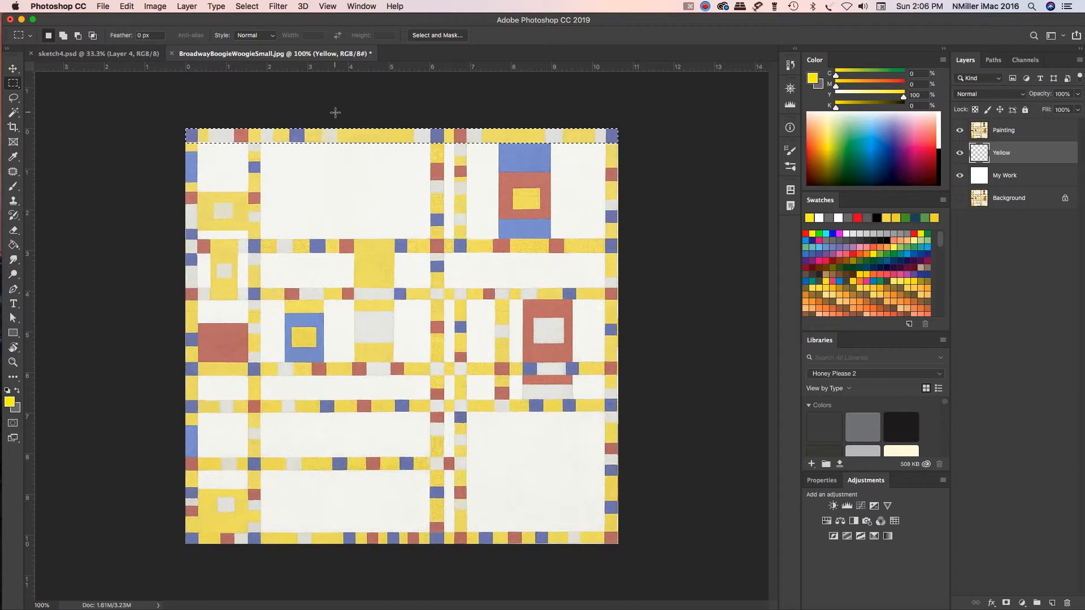
{"action": "key", "text": "g"}
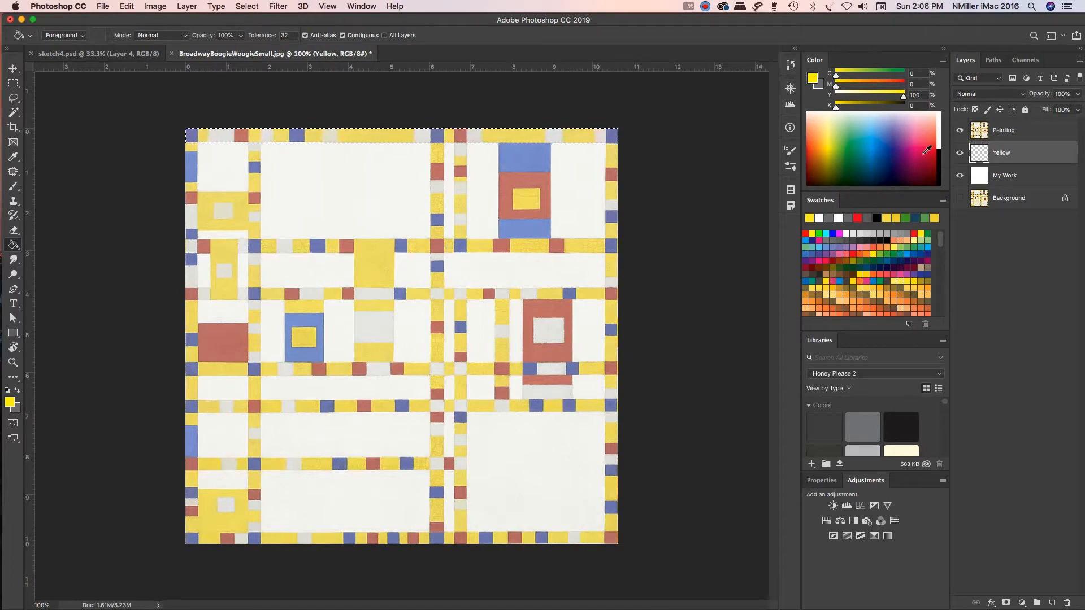
{"action": "left_click", "coordinate": [411, 134]}
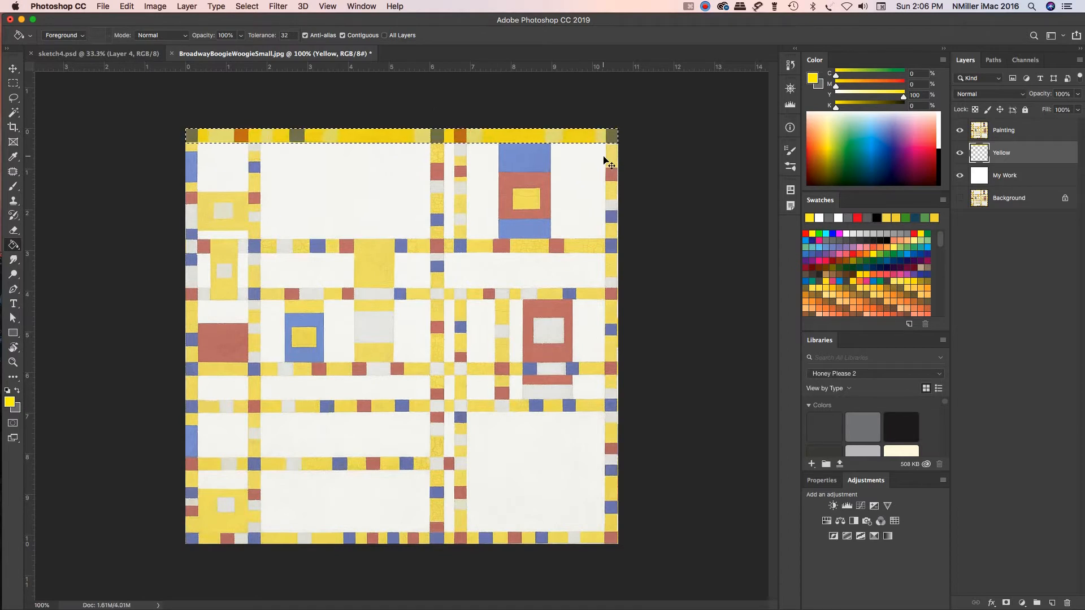
{"action": "key", "text": "cmd+d"}
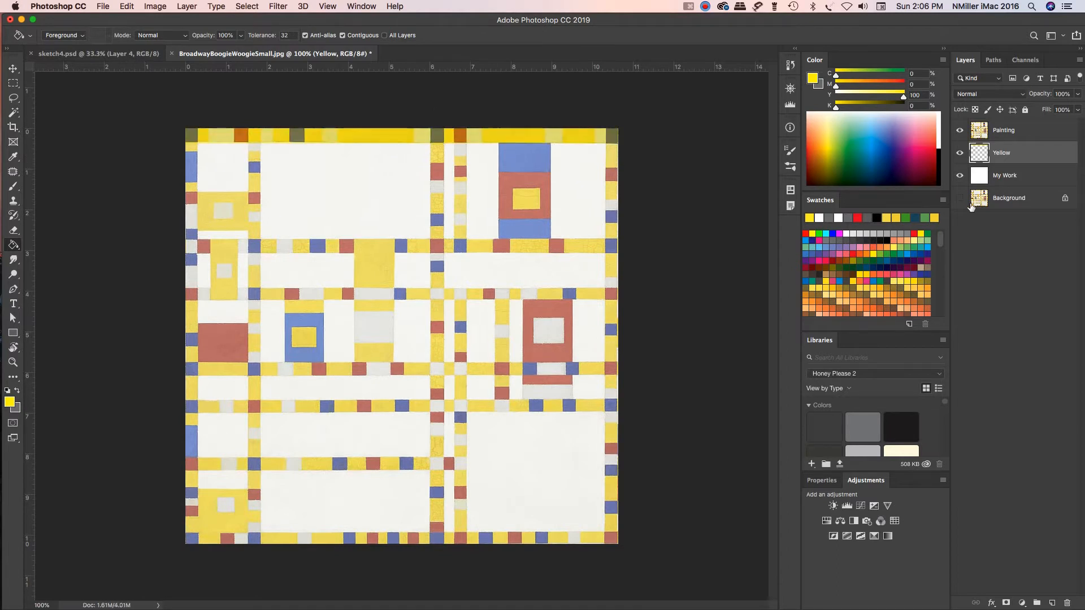
{"action": "left_click", "coordinate": [959, 131]}
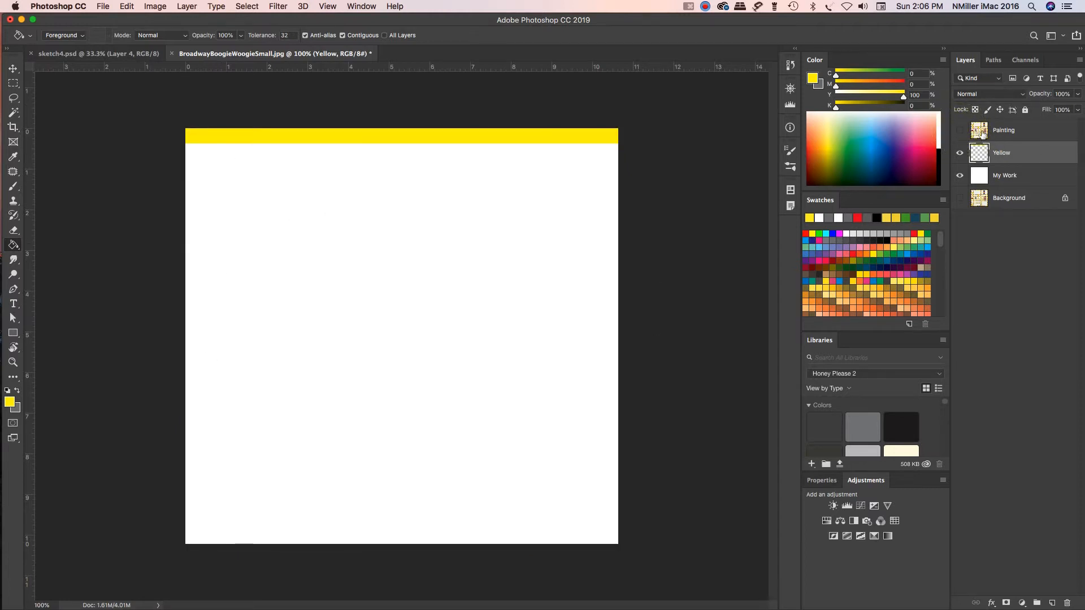
Step: Show the Painting layer again and add a new layer named Blue above the Yellow layer
{"action": "left_click", "coordinate": [959, 130]}
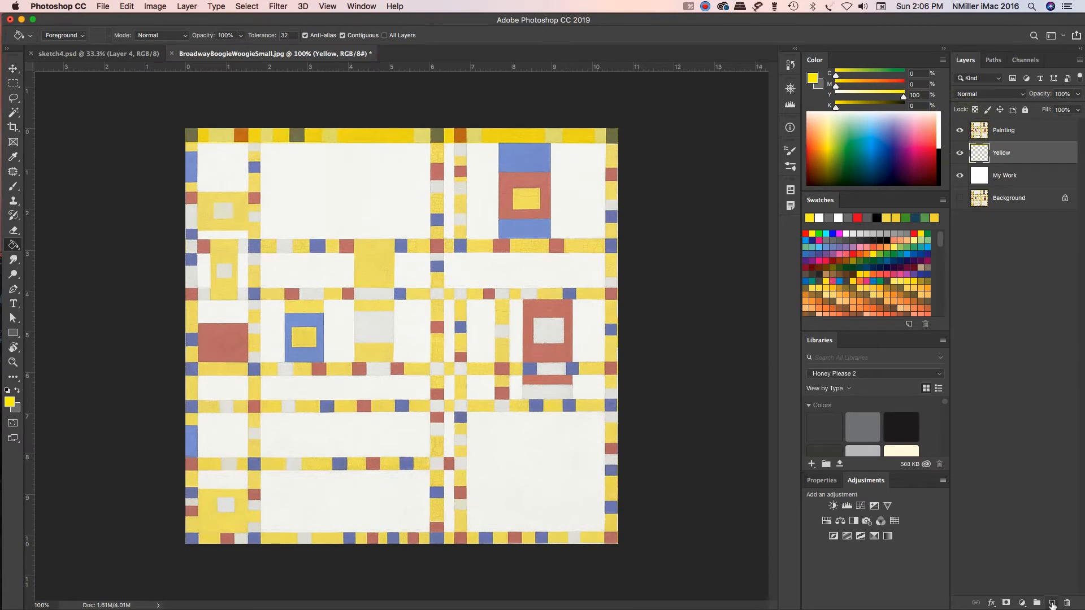
{"action": "left_click", "coordinate": [1053, 603]}
{"action": "double_click", "coordinate": [1004, 152]}
{"action": "type", "text": "B"}
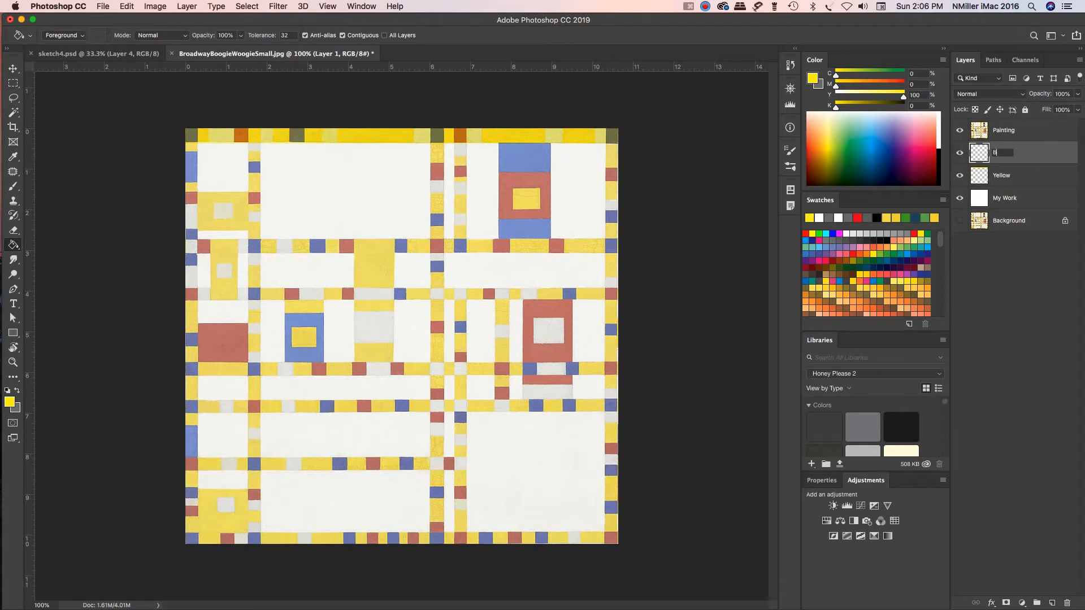
{"action": "type", "text": "lue"}
{"action": "key", "text": "Return"}
Step: On the Blue layer, draw a dark blue, stroke-free rectangle shape of about 91 × 169 px over the painting's tall blue-and-red block at upper right
{"action": "left_click", "coordinate": [14, 334]}
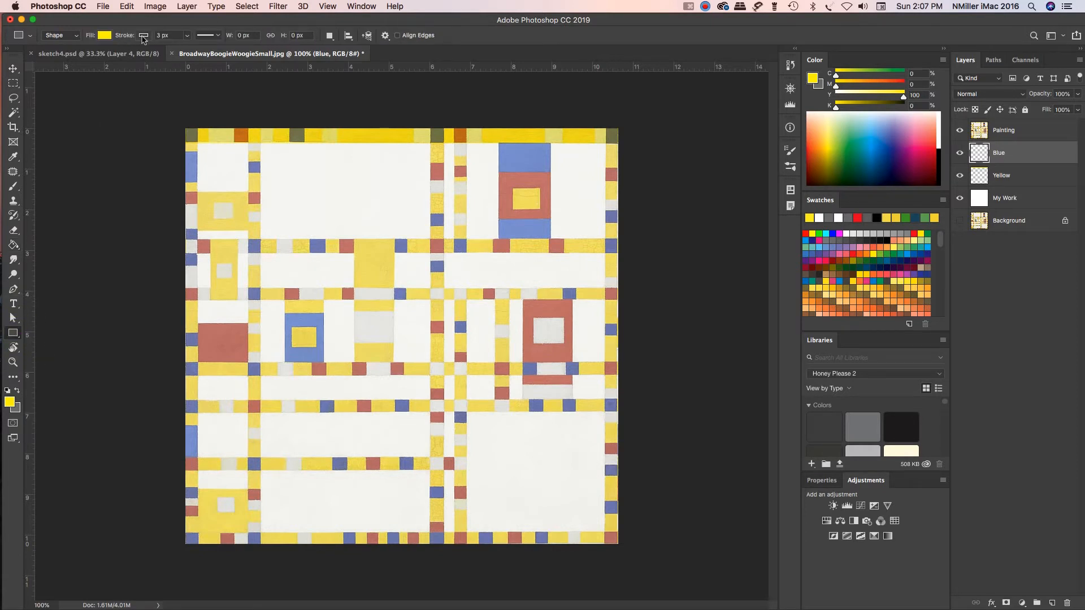
{"action": "left_click", "coordinate": [105, 36]}
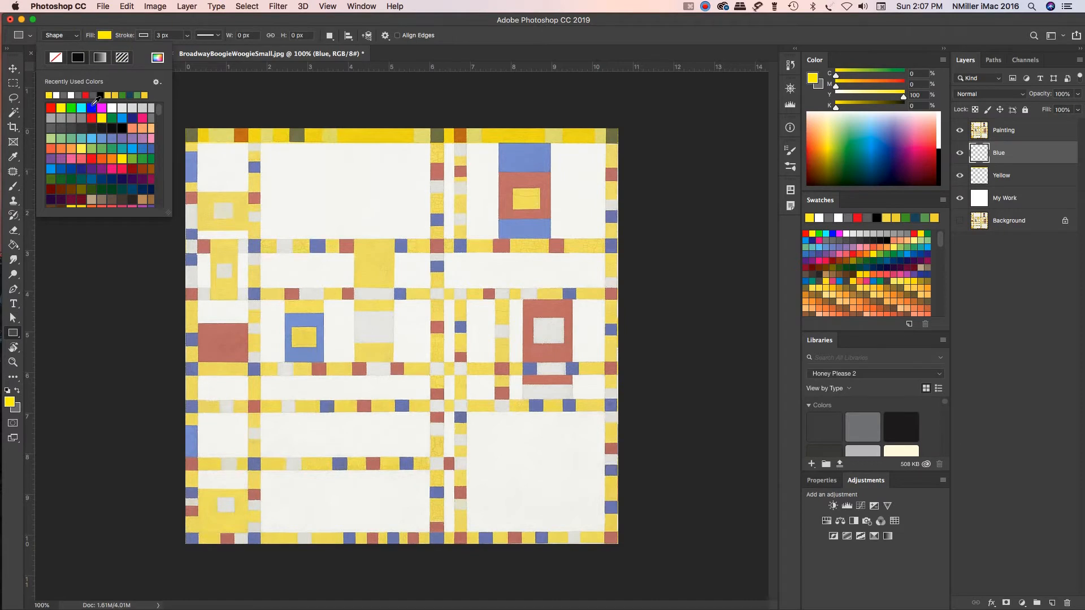
{"action": "left_click", "coordinate": [71, 168]}
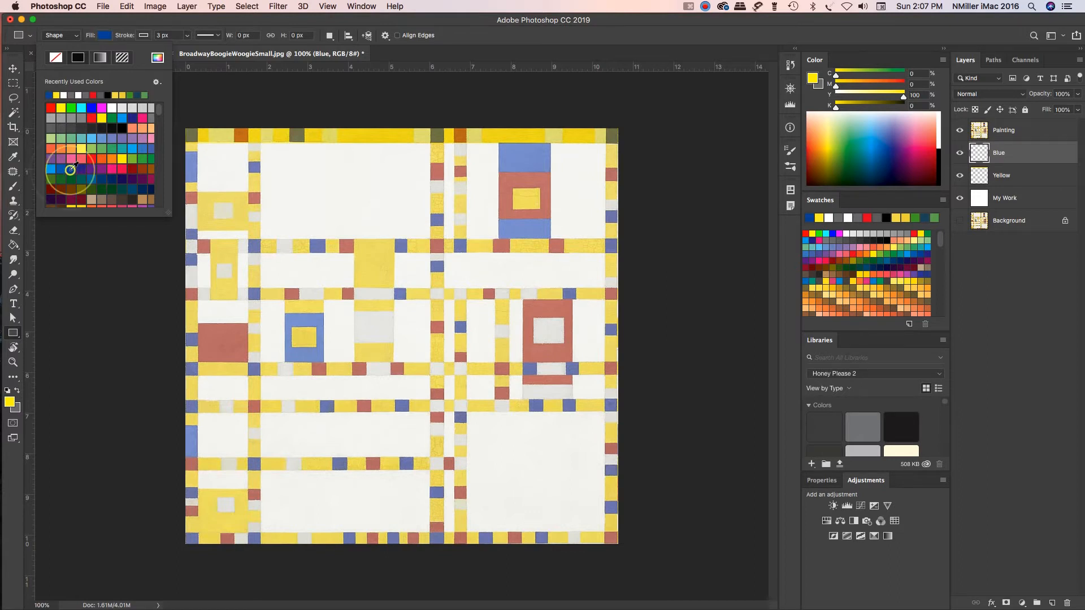
{"action": "left_click", "coordinate": [144, 37]}
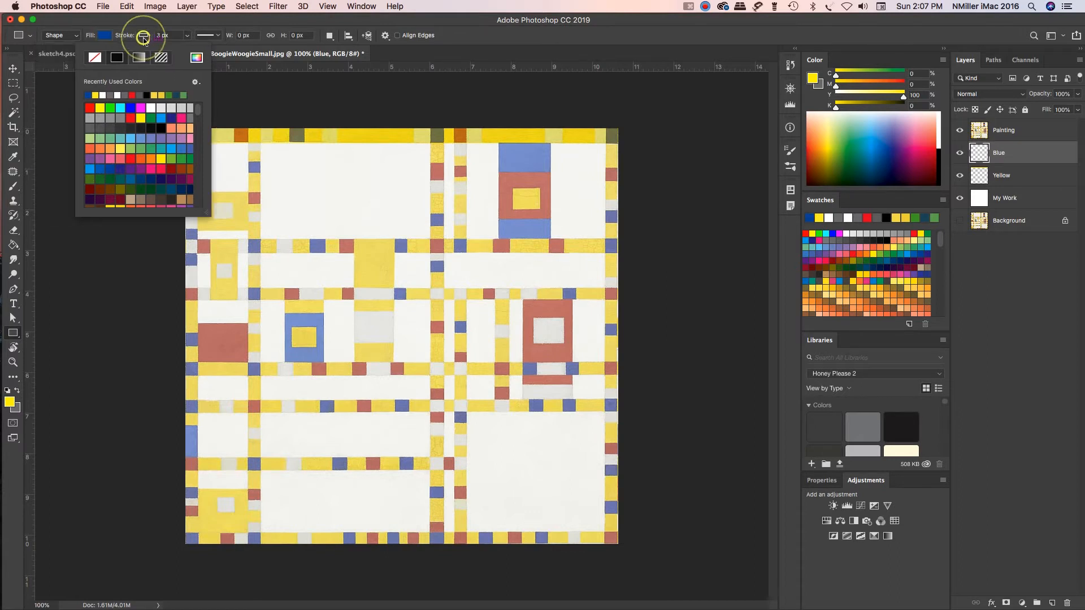
{"action": "left_click", "coordinate": [96, 58]}
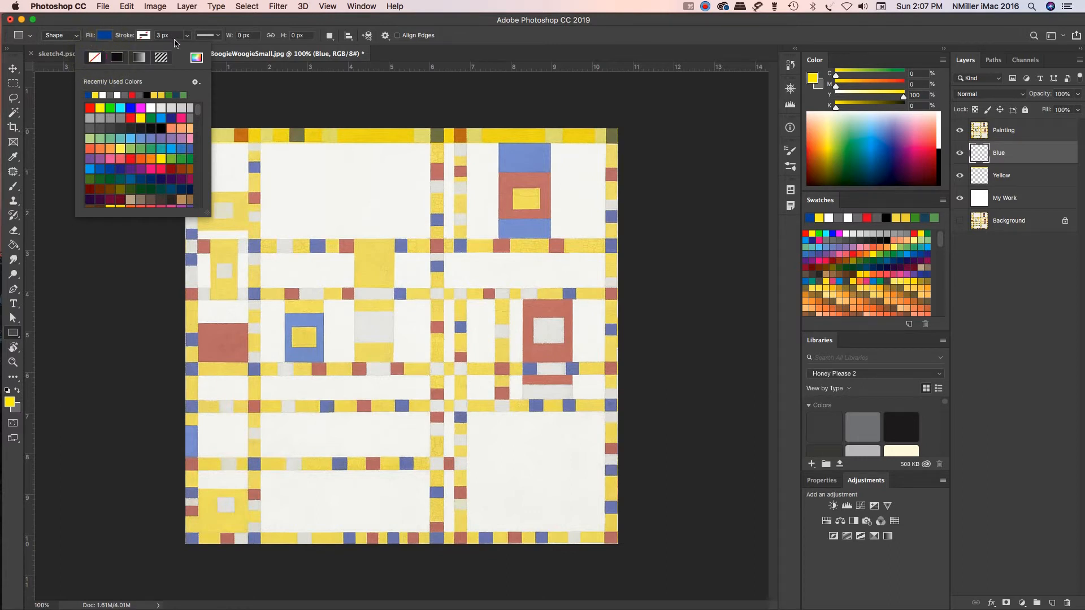
{"action": "left_click", "coordinate": [173, 36]}
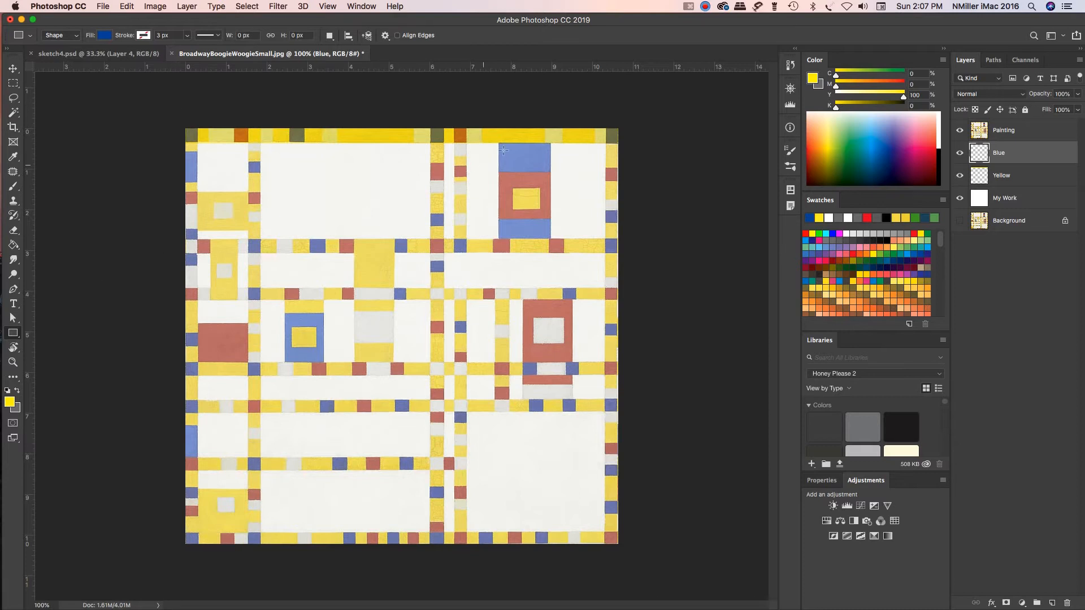
{"action": "left_click_drag", "start_coordinate": [500, 142], "coordinate": [551, 237]}
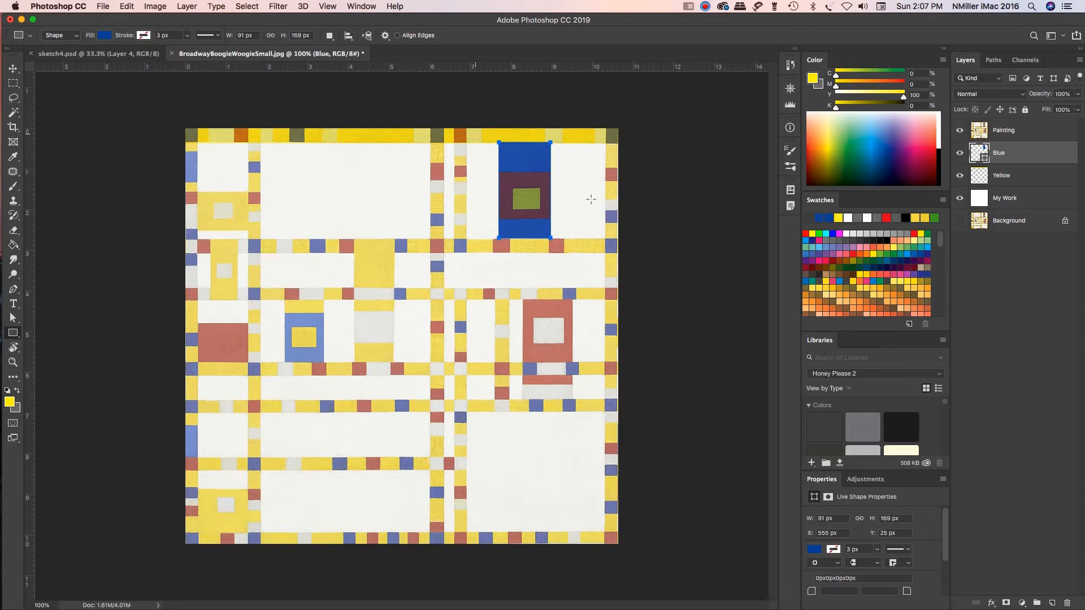
Step: Try a lighter blue fill on the rectangle shape and restore its dark blue fill
{"action": "left_click", "coordinate": [105, 36]}
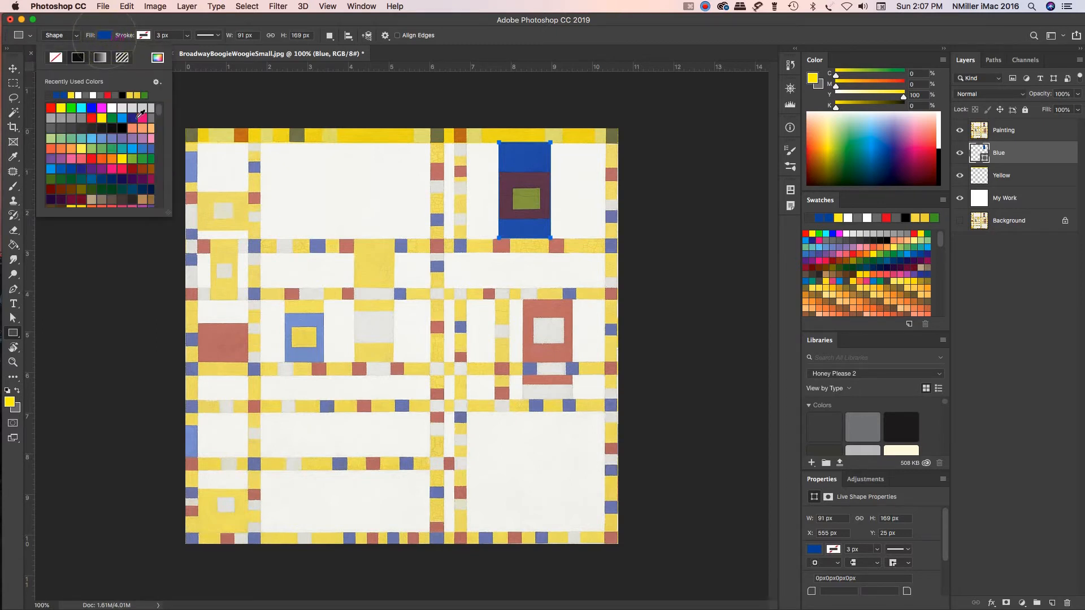
{"action": "left_click", "coordinate": [123, 119]}
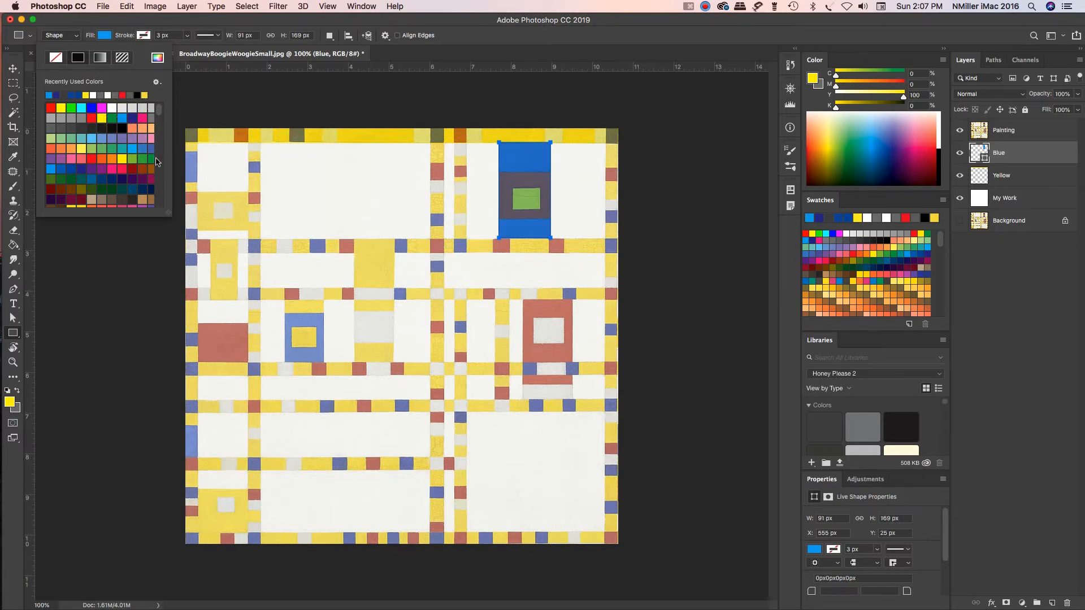
{"action": "left_click", "coordinate": [71, 169]}
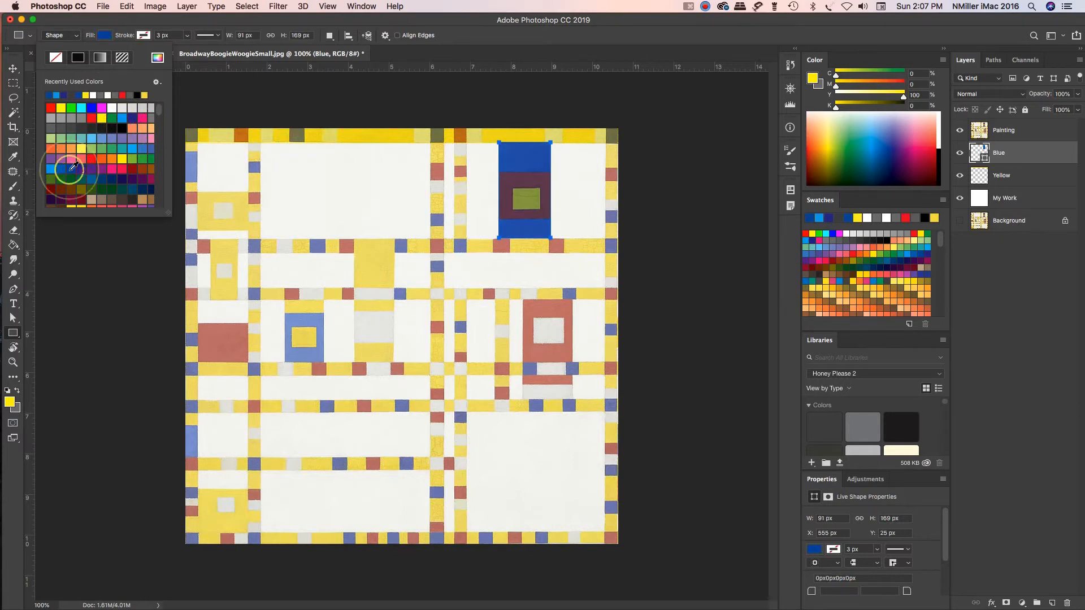
{"action": "left_click", "coordinate": [103, 23]}
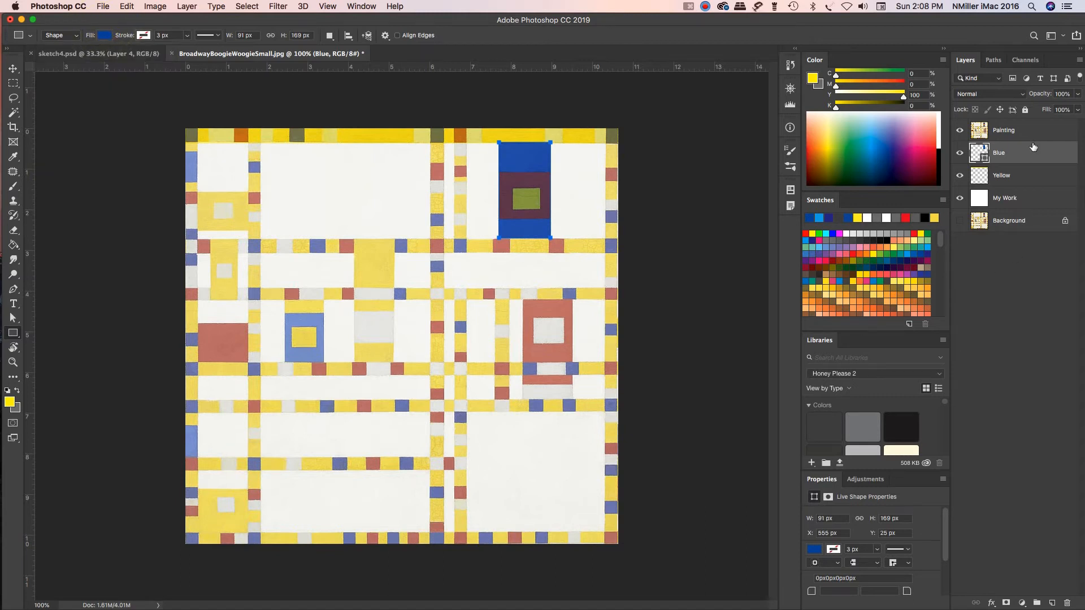
Step: Move the blue rectangle to Y 27 px to align it with the painting's block, fine-tuning its vertical position
{"action": "left_click", "coordinate": [12, 71]}
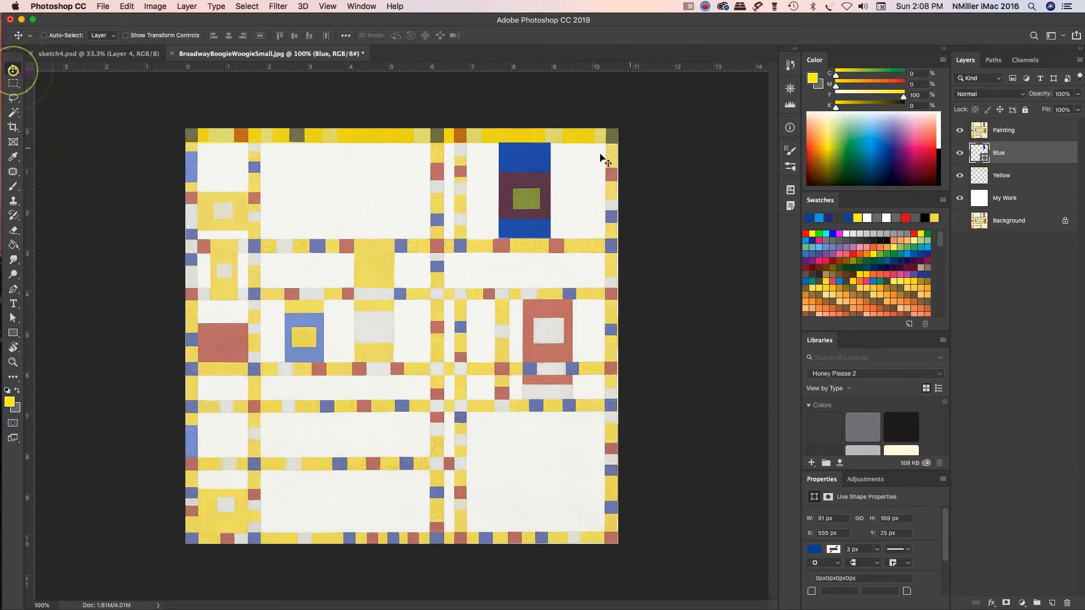
{"action": "mouse_move", "coordinate": [535, 161]}
{"action": "left_mouse_down"}
{"action": "mouse_move", "coordinate": [500, 169]}
{"action": "mouse_move", "coordinate": [530, 176]}
{"action": "mouse_move", "coordinate": [538, 159]}
{"action": "left_mouse_up"}
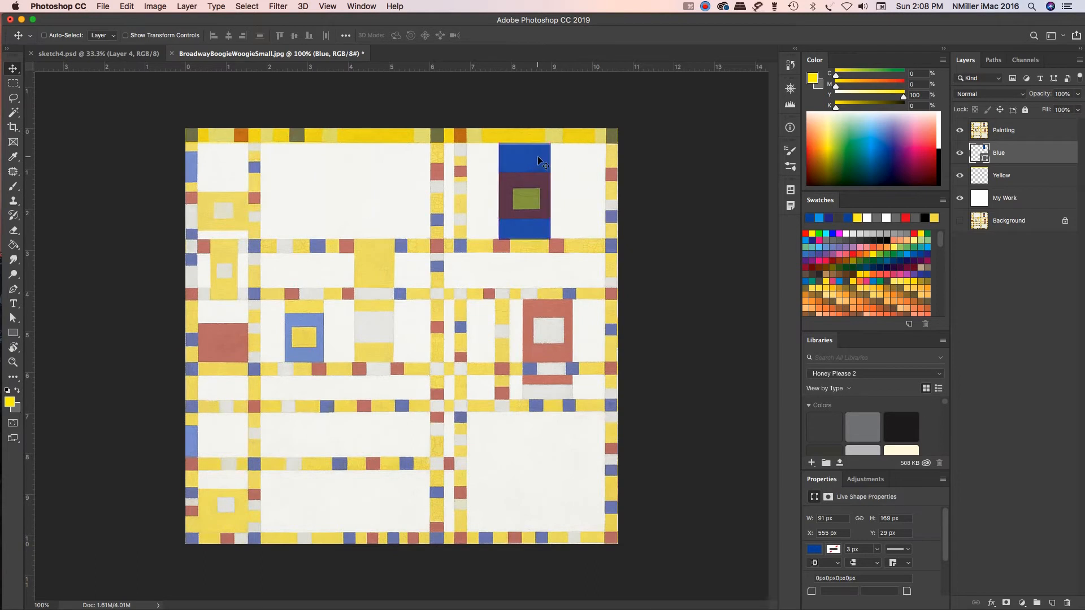
{"action": "key", "text": "Up"}
{"action": "key", "text": "Up"}
{"action": "key", "text": "Up"}
{"action": "key", "text": "Up"}
{"action": "key", "text": "Up"}
{"action": "key", "text": "Down"}
{"action": "key", "text": "Down"}
{"action": "key", "text": "Down"}
{"action": "left_click", "coordinate": [537, 157]}
{"action": "left_click_drag", "start_coordinate": [537, 159], "coordinate": [538, 157]}
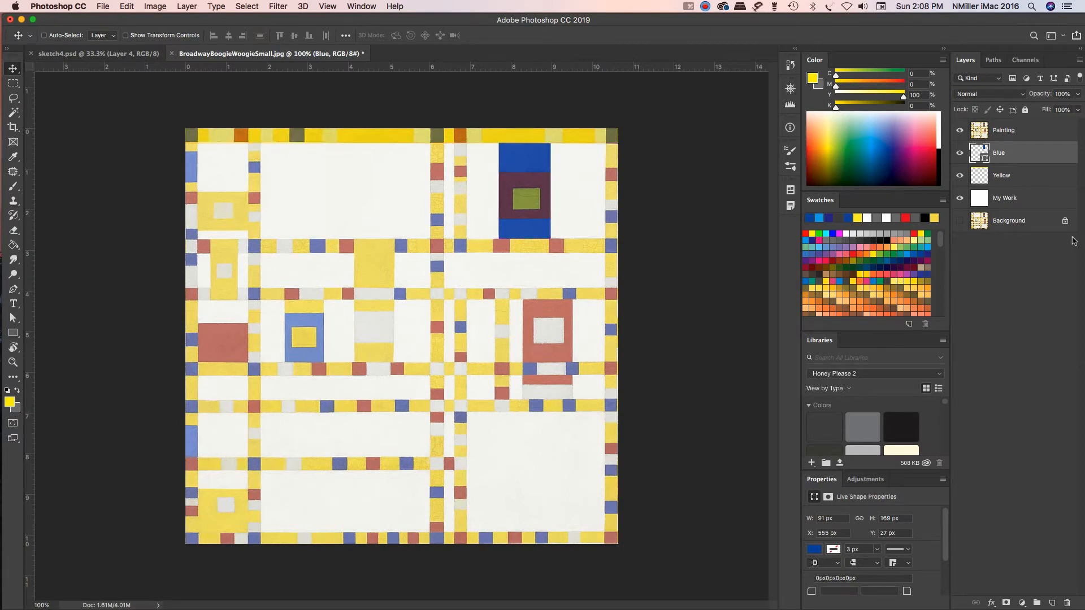
Step: Add a new layer above the Blue layer and name it Red
{"action": "left_click", "coordinate": [1052, 604]}
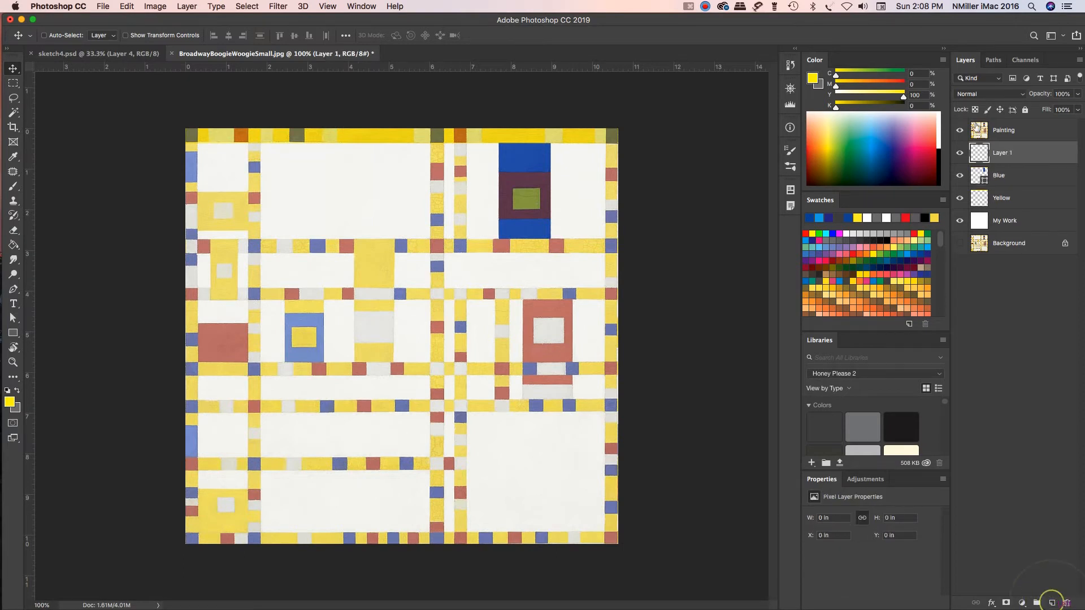
{"action": "double_click", "coordinate": [1003, 153]}
{"action": "type", "text": "Red"}
{"action": "key", "text": "Return"}
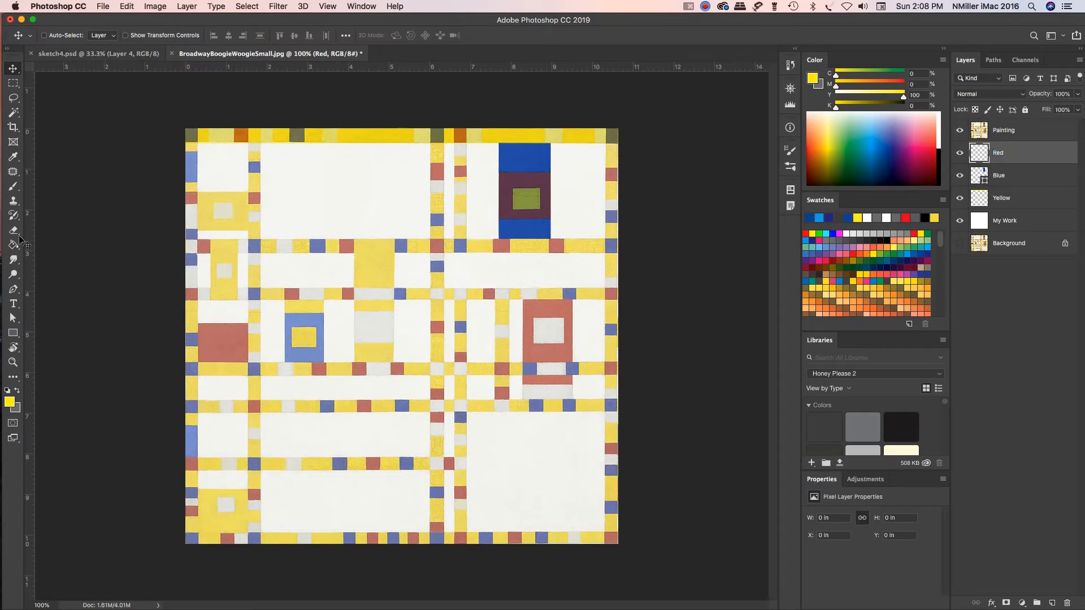
Step: On the Red layer, draw a red, stroke-free rectangle shape of about 23 × 29 px over the red square in the right half of the painting's top band
{"action": "left_click", "coordinate": [13, 333]}
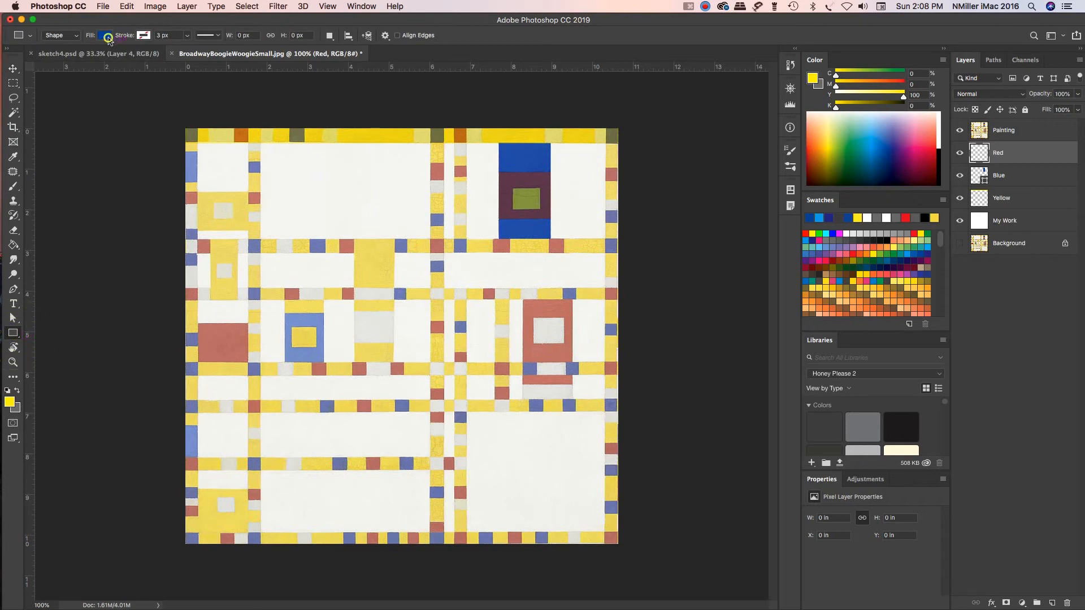
{"action": "left_click", "coordinate": [105, 35]}
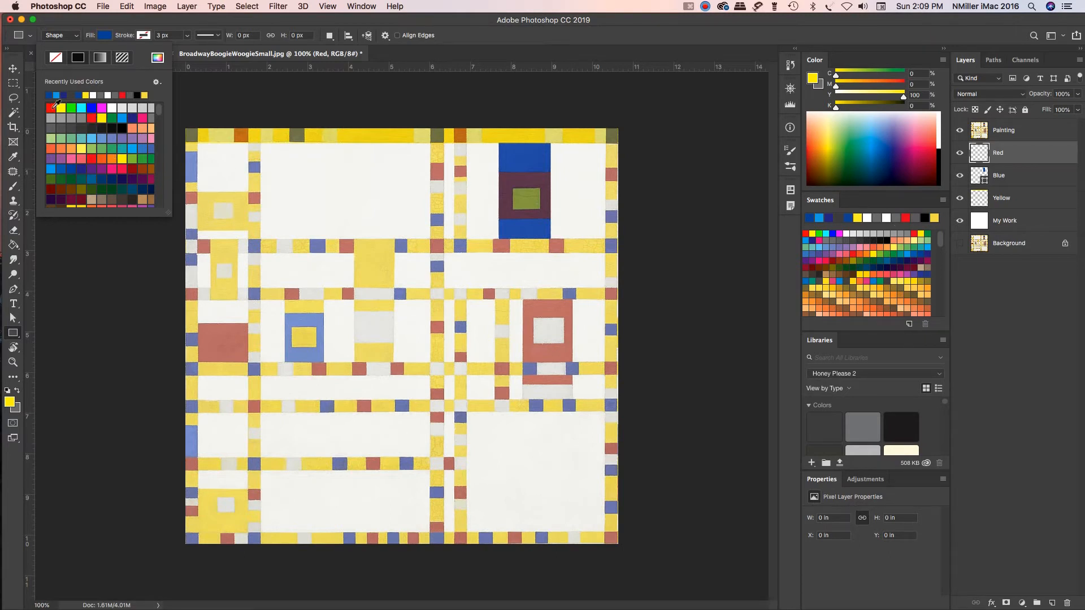
{"action": "left_click", "coordinate": [91, 159]}
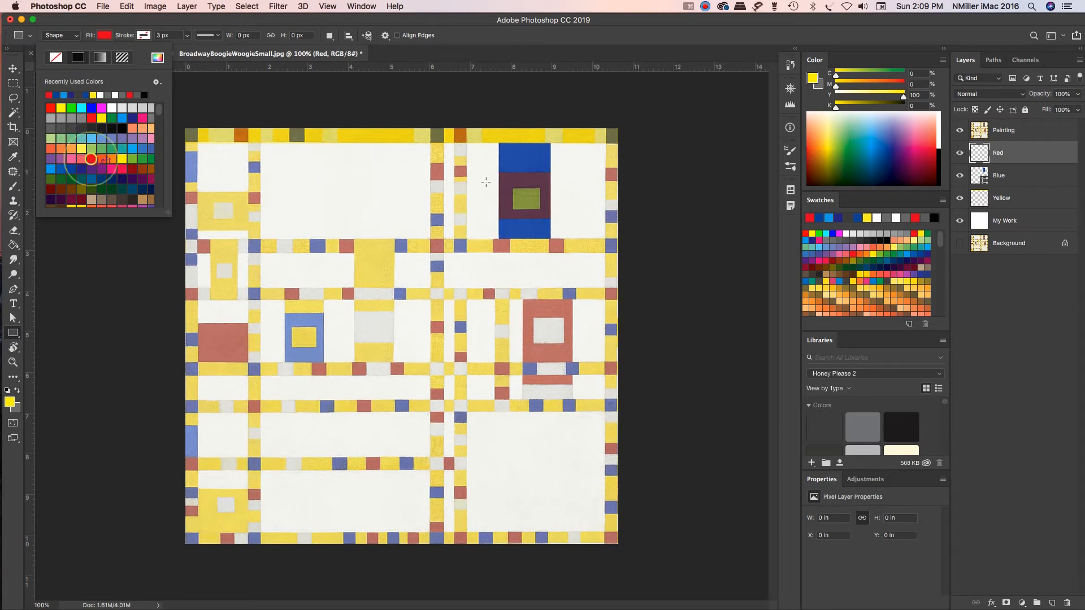
{"action": "left_click", "coordinate": [172, 23]}
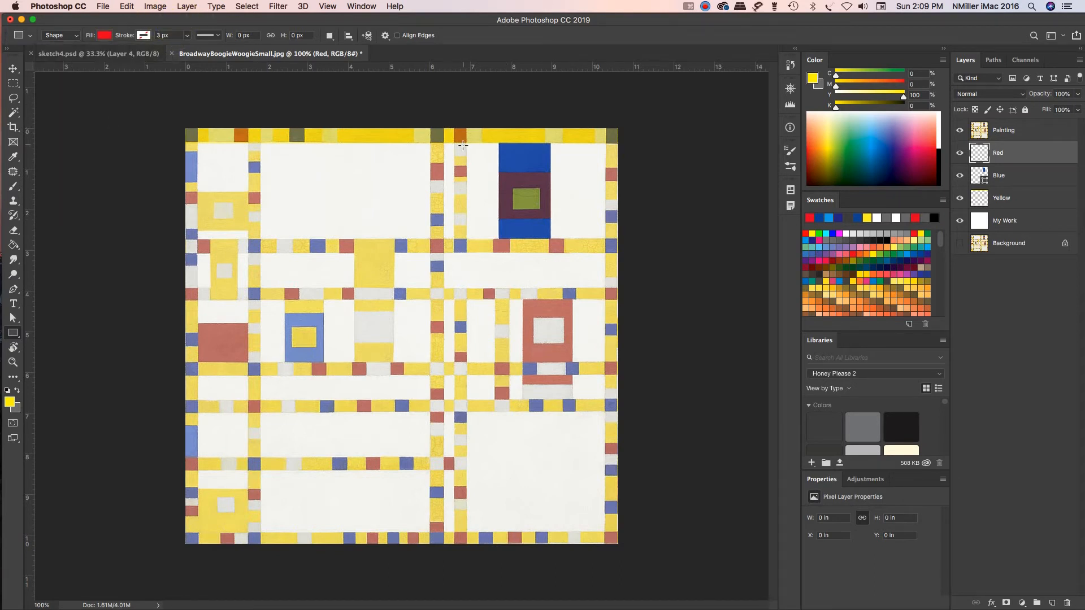
{"action": "left_click_drag", "start_coordinate": [454, 126], "coordinate": [467, 143]}
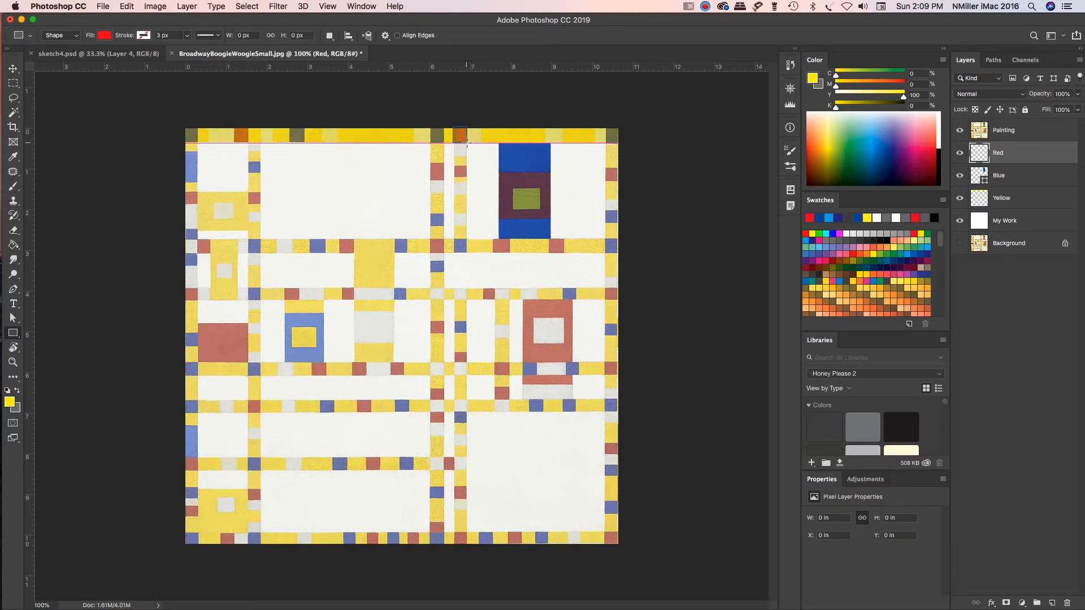
{"action": "left_click_drag", "start_coordinate": [466, 143], "coordinate": [467, 143]}
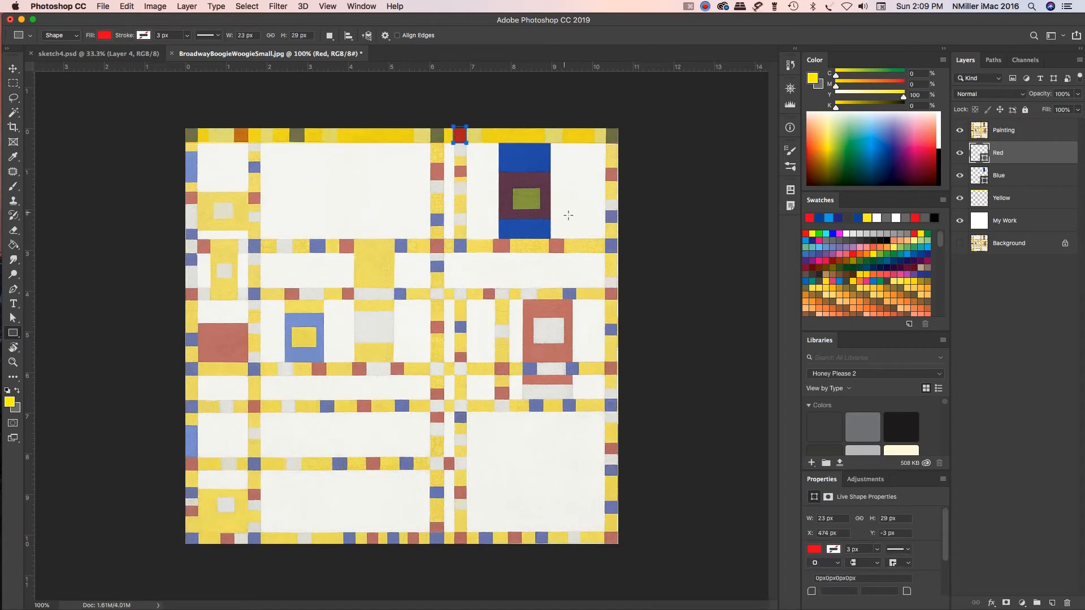
Step: Select the red square in the left part of the top band with the Rectangular Marquee and activate the Paint Bucket
{"action": "left_click", "coordinate": [13, 84]}
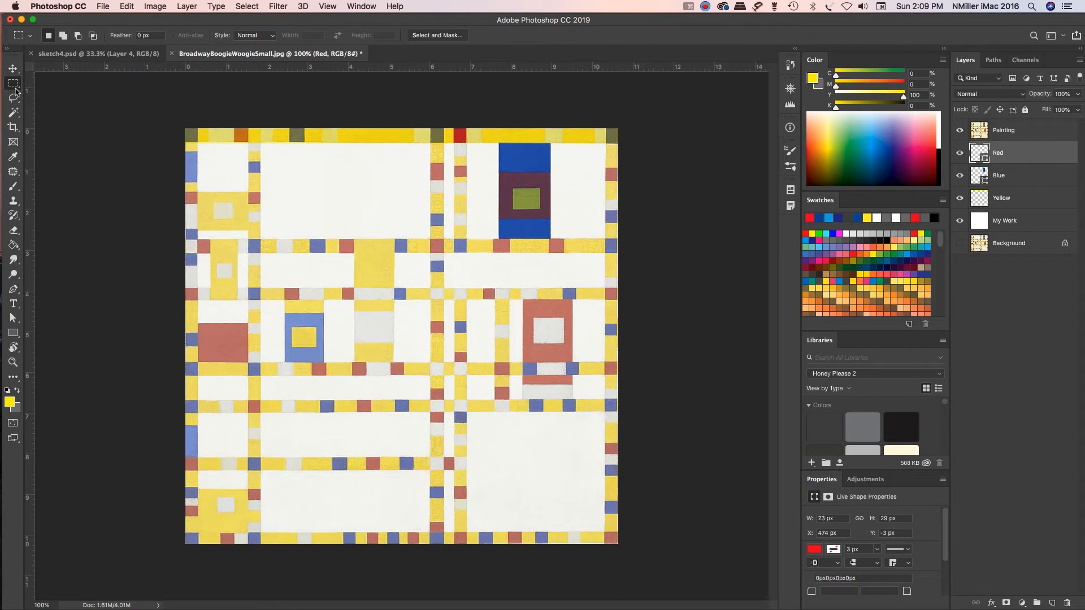
{"action": "left_click_drag", "start_coordinate": [234, 128], "coordinate": [247, 144]}
{"action": "key", "text": "g"}
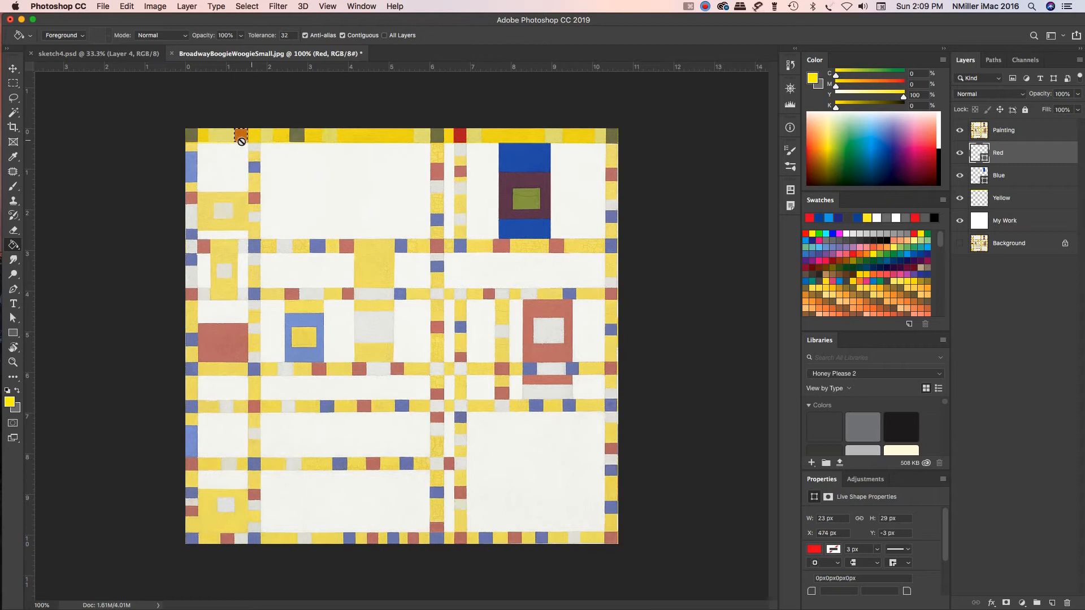
Step: Switch to the Gradient tool and cycle through the fill tools back to the Paint Bucket
{"action": "left_click", "coordinate": [17, 250]}
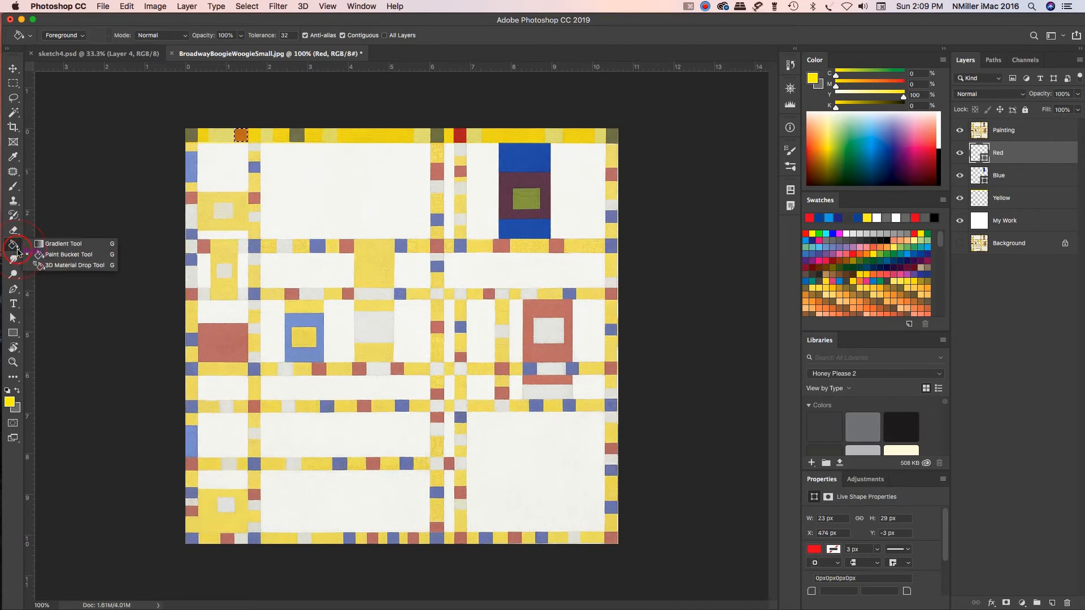
{"action": "left_click", "coordinate": [64, 248]}
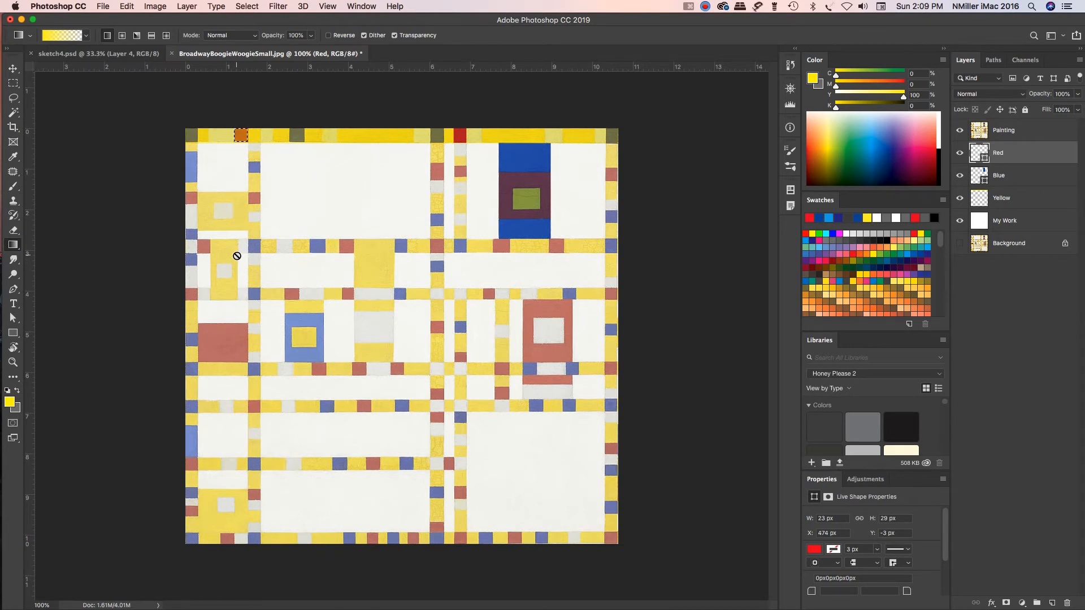
{"action": "key", "text": "shift+g"}
{"action": "key", "text": "shift+g"}
{"action": "key", "text": "shift+g"}
{"action": "key", "text": "shift+g"}
{"action": "key", "text": "shift+g"}
{"action": "key", "text": "shift+g"}
{"action": "key", "text": "shift+g"}
{"action": "key", "text": "shift+g"}
{"action": "key", "text": "shift+g"}
{"action": "key", "text": "shift+g"}
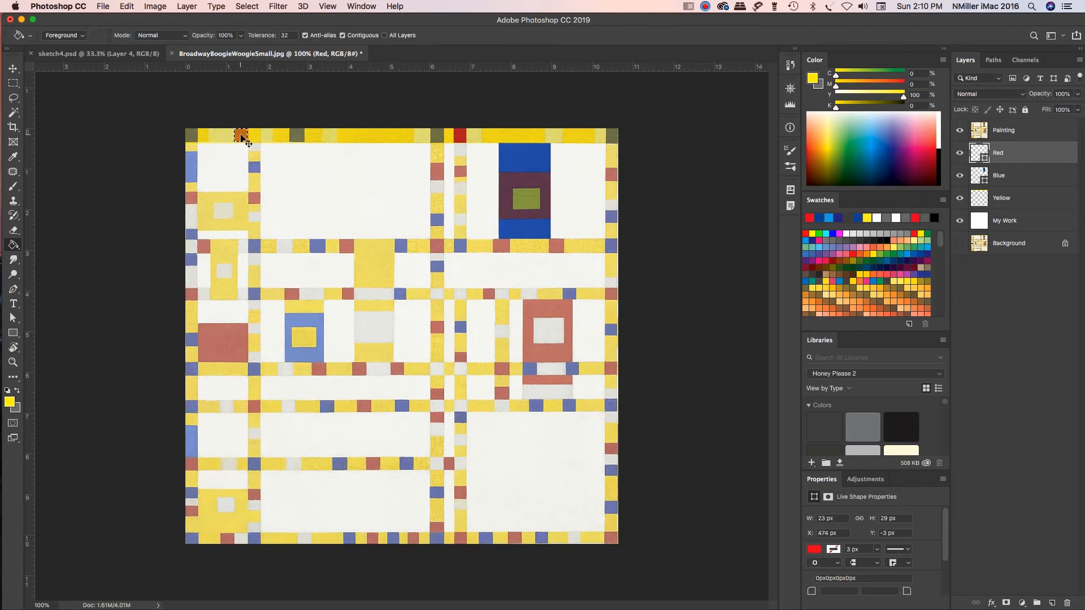
Step: Redraw the rectangular selection precisely around the left red square of the top band and activate the Paint Bucket tool
{"action": "key", "text": "super+equal"}
{"action": "key", "text": "super+equal"}
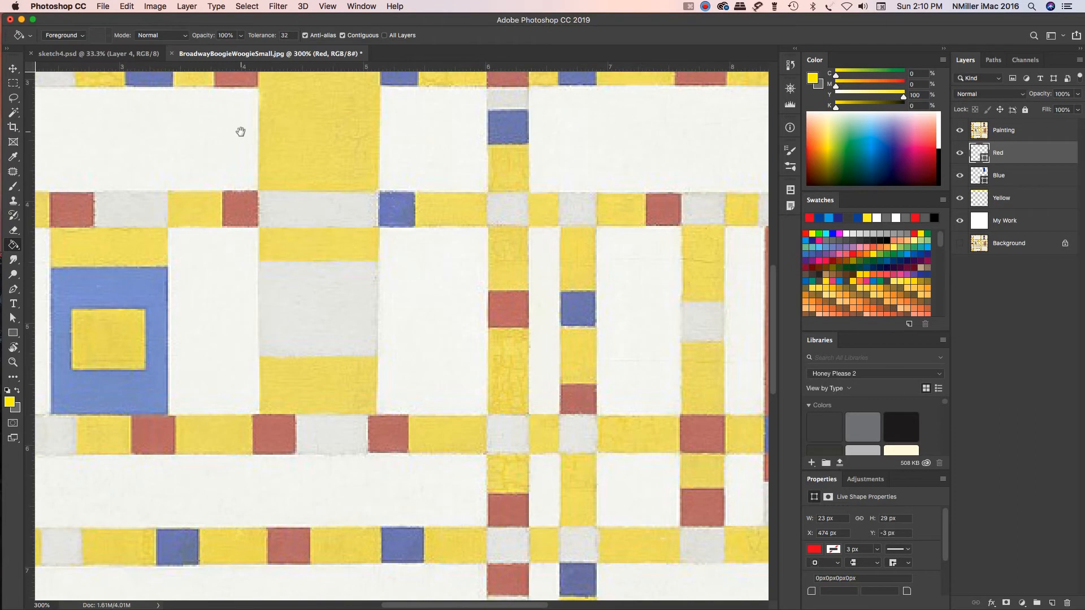
{"action": "mouse_move", "coordinate": [240, 132]}
{"action": "left_mouse_down"}
{"action": "mouse_move", "coordinate": [300, 242]}
{"action": "mouse_move", "coordinate": [306, 279]}
{"action": "left_mouse_up"}
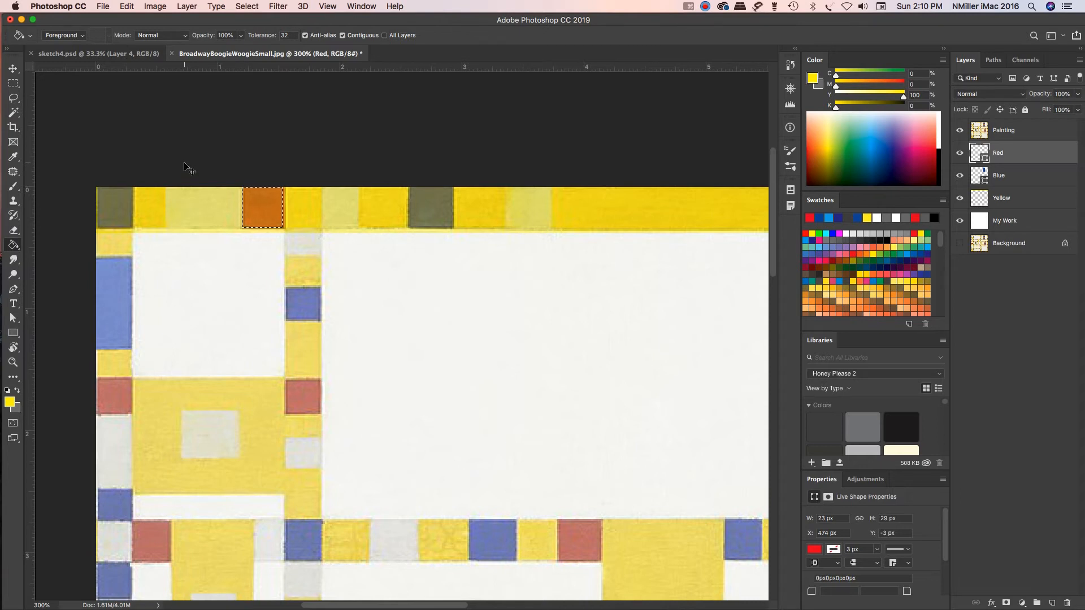
{"action": "left_click", "coordinate": [13, 83]}
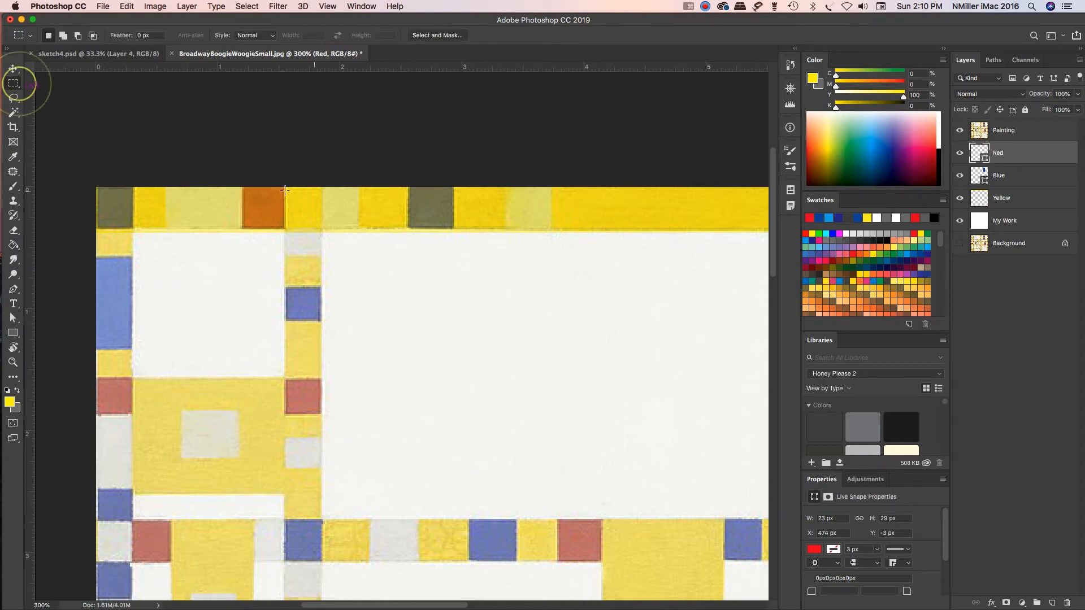
{"action": "left_click_drag", "start_coordinate": [243, 188], "coordinate": [285, 228]}
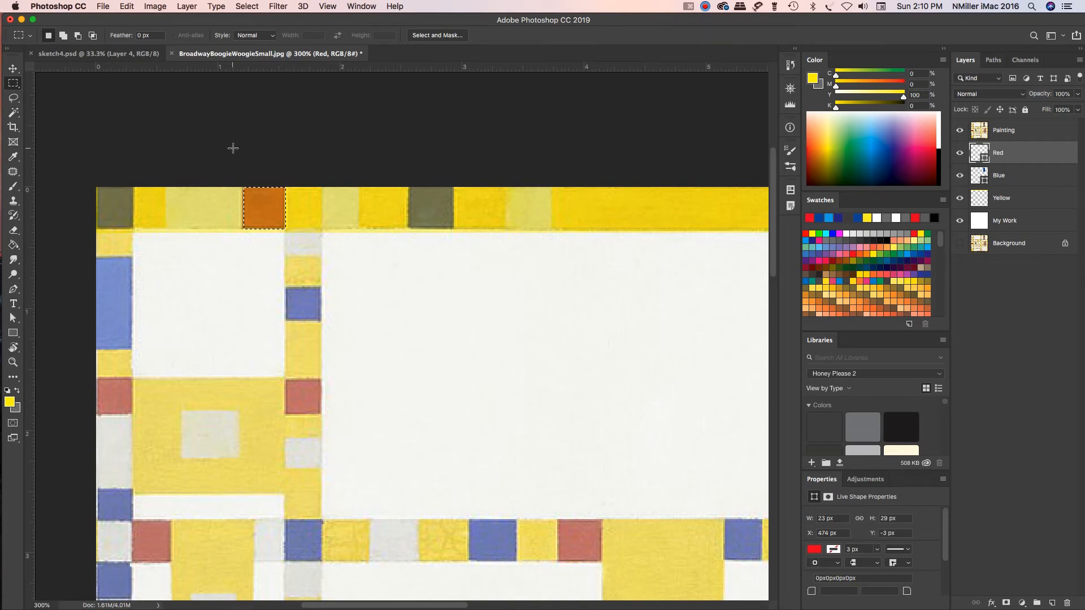
{"action": "key", "text": "g"}
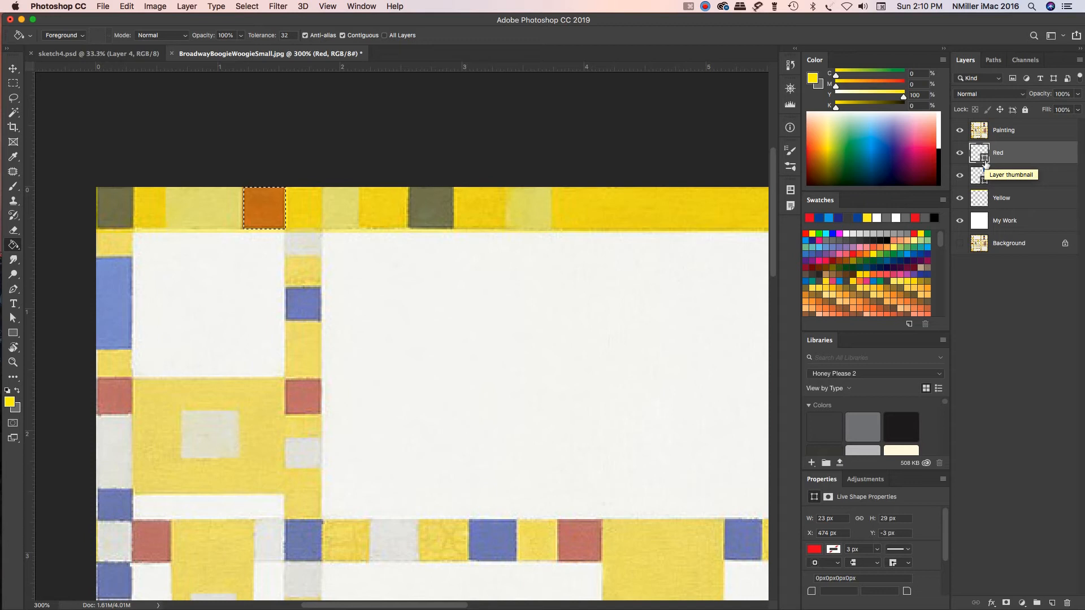
Step: Add a new layer above the Red layer and name it Red 2
{"action": "left_click", "coordinate": [1053, 603]}
{"action": "double_click", "coordinate": [1001, 153]}
{"action": "type", "text": "Red"}
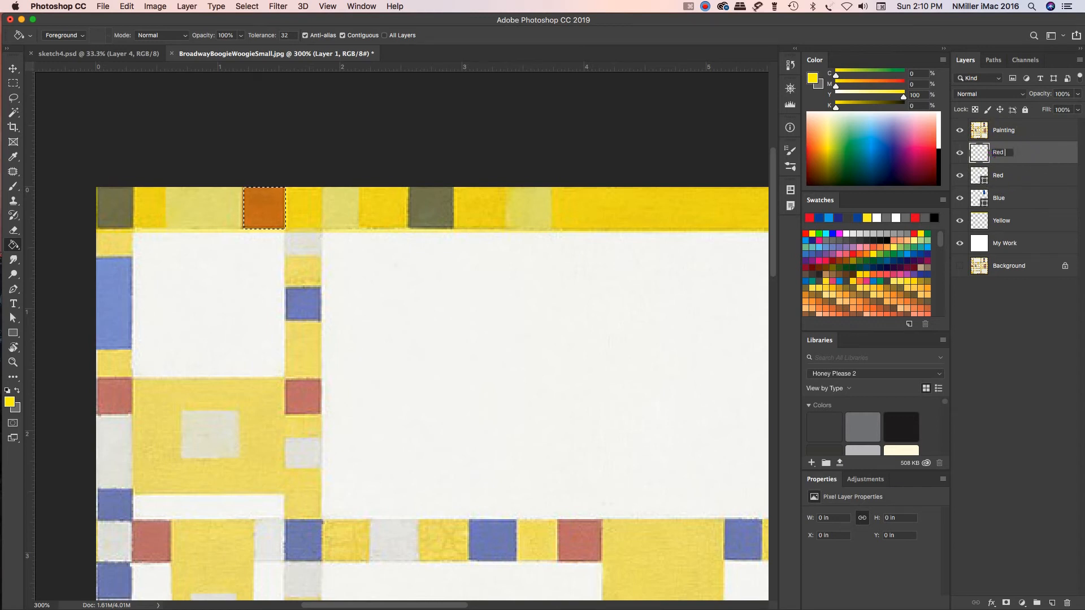
{"action": "type", "text": " 2"}
{"action": "key", "text": "Return"}
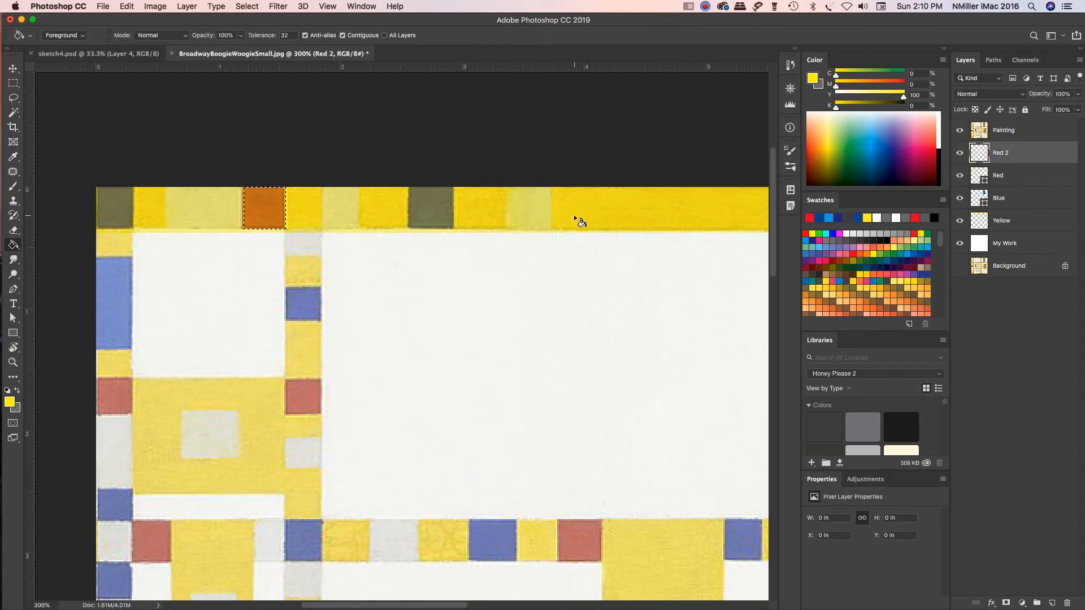
Step: Fill the selected top-band square with red on the Red 2 layer, deselect it, and hide the Painting layer
{"action": "left_click", "coordinate": [263, 202]}
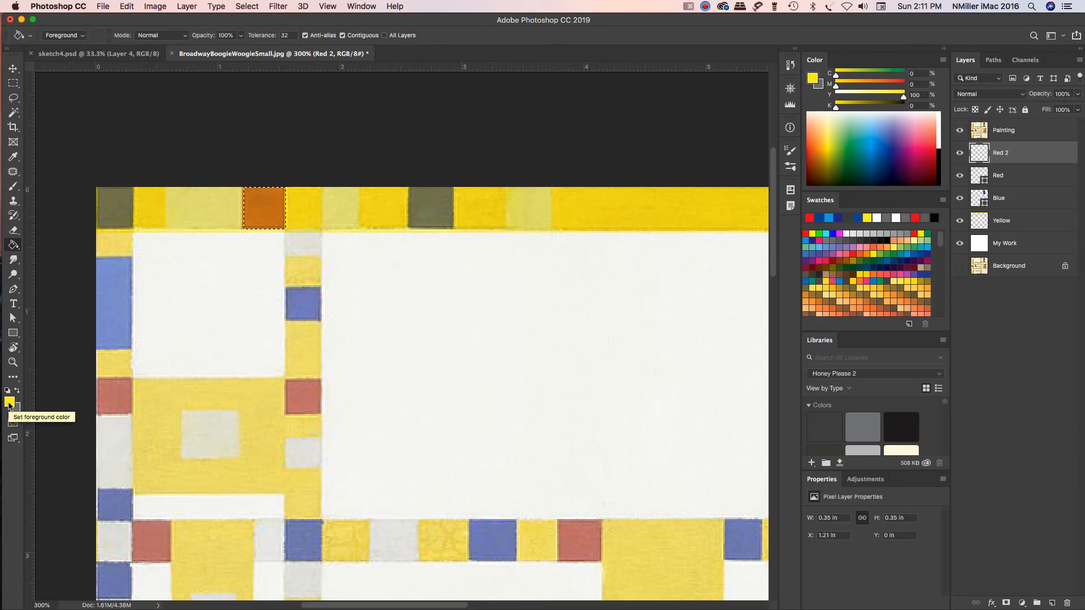
{"action": "left_click", "coordinate": [810, 218]}
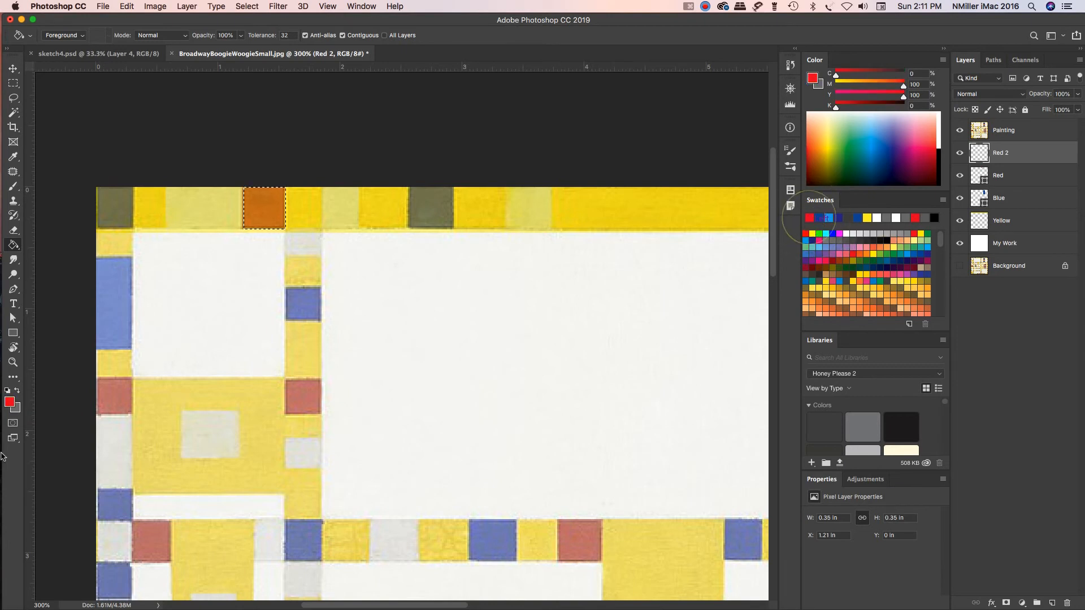
{"action": "left_click", "coordinate": [259, 204]}
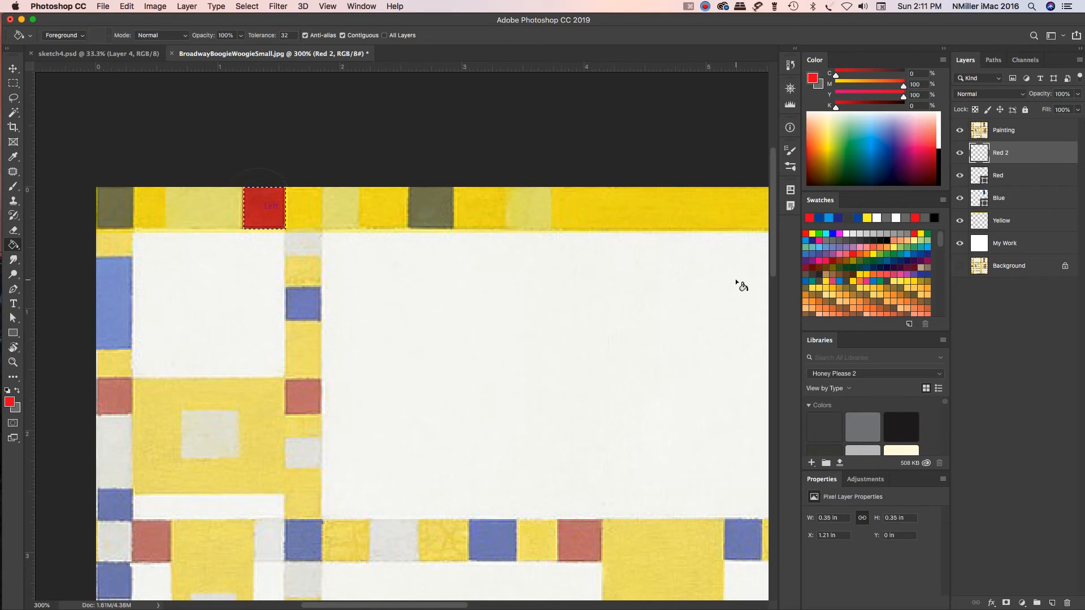
{"action": "key", "text": "super+d"}
{"action": "key", "text": "super+0"}
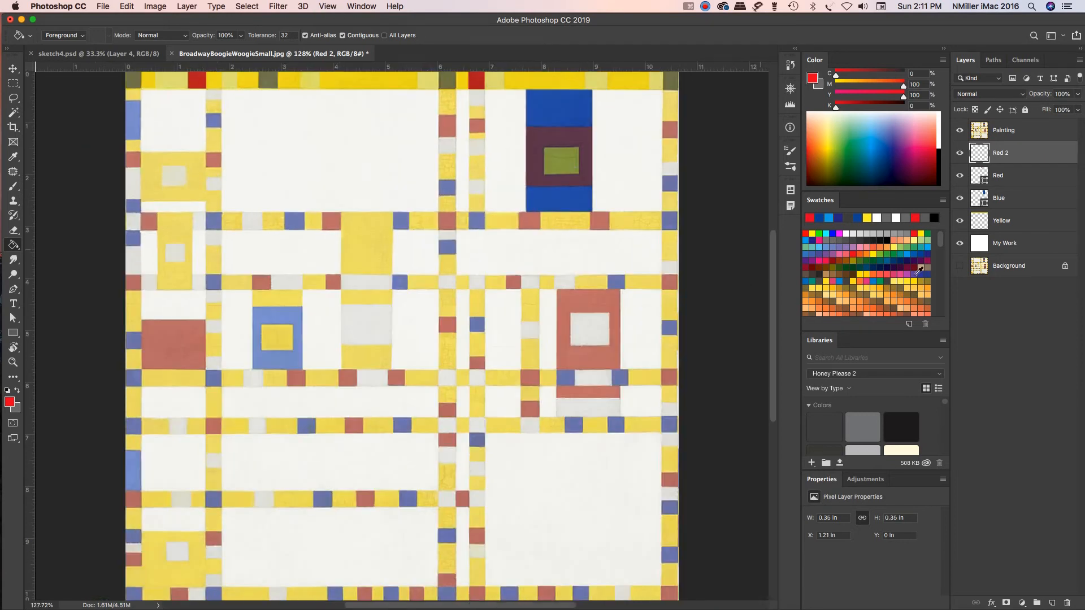
{"action": "left_click", "coordinate": [961, 131]}
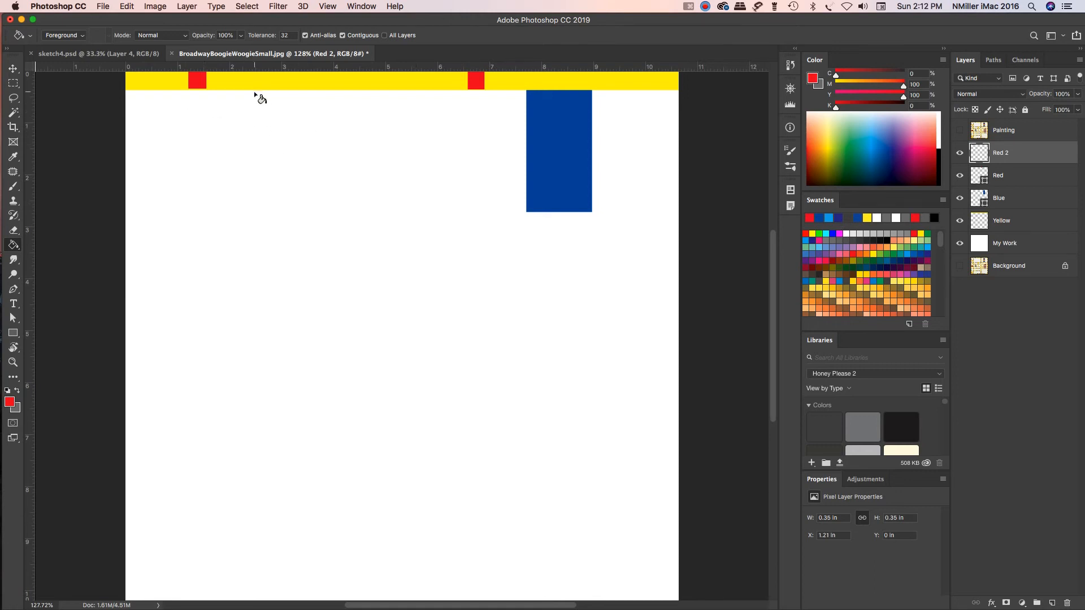
Step: Start saving the document under Save As and create a new folder named Recreate Art on the Desktop
{"action": "left_click", "coordinate": [106, 7]}
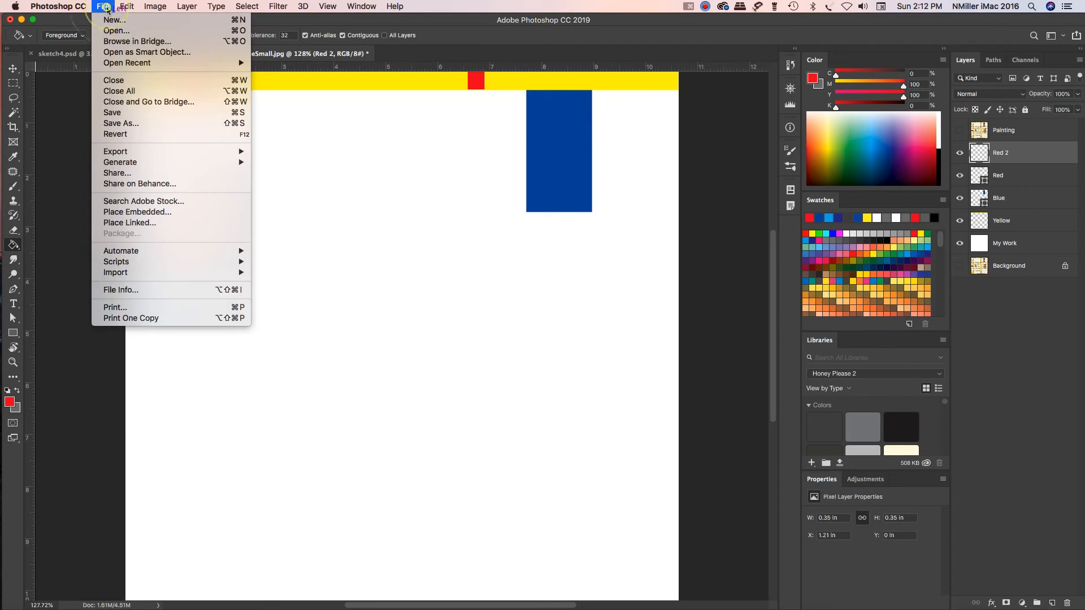
{"action": "left_click", "coordinate": [128, 125]}
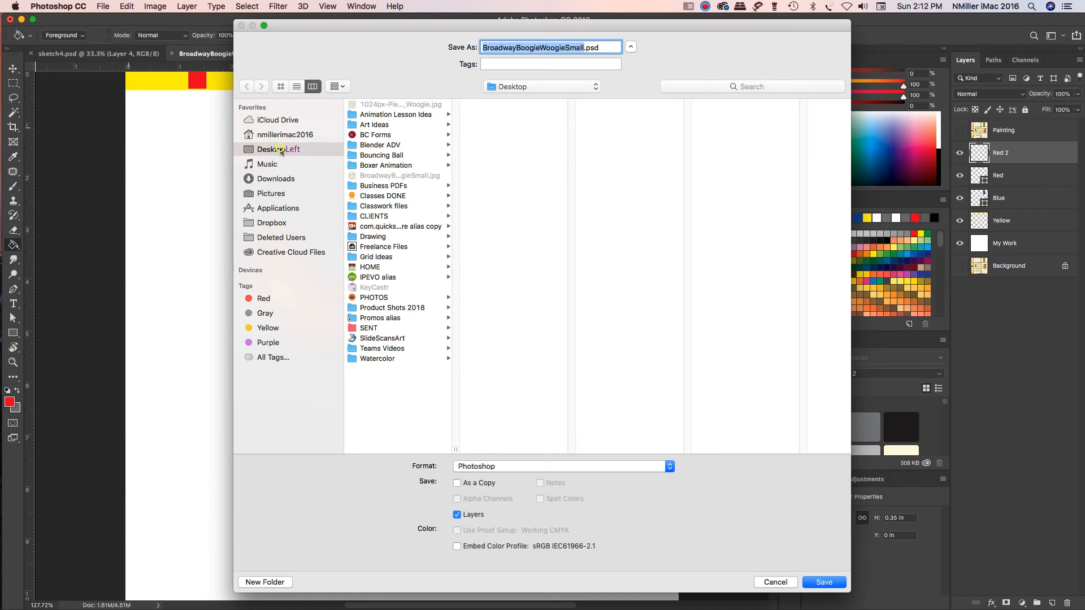
{"action": "left_click", "coordinate": [280, 581]}
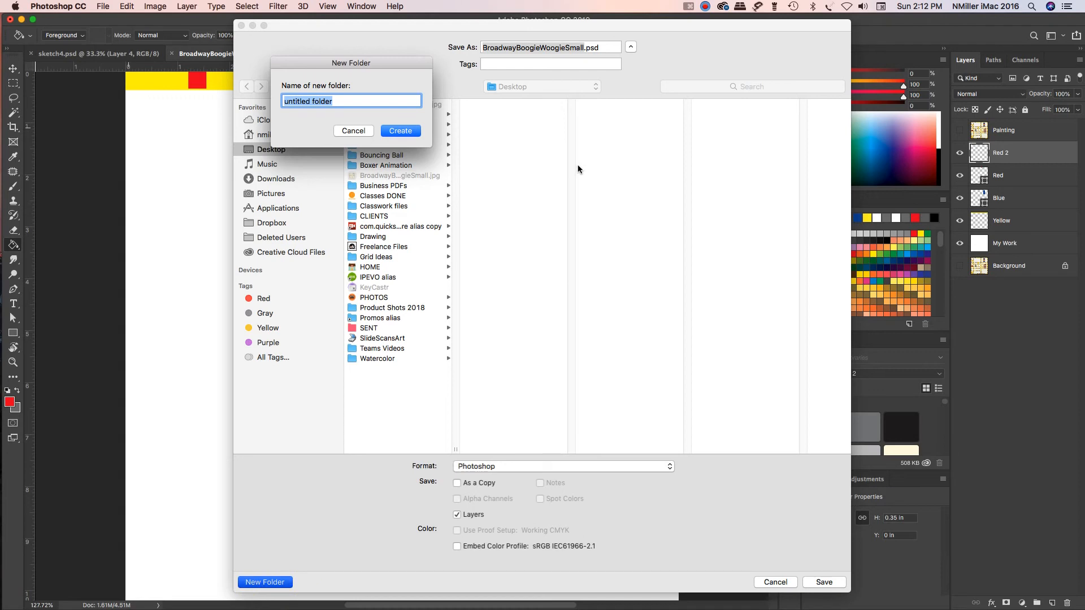
{"action": "type", "text": "Recreate Art"}
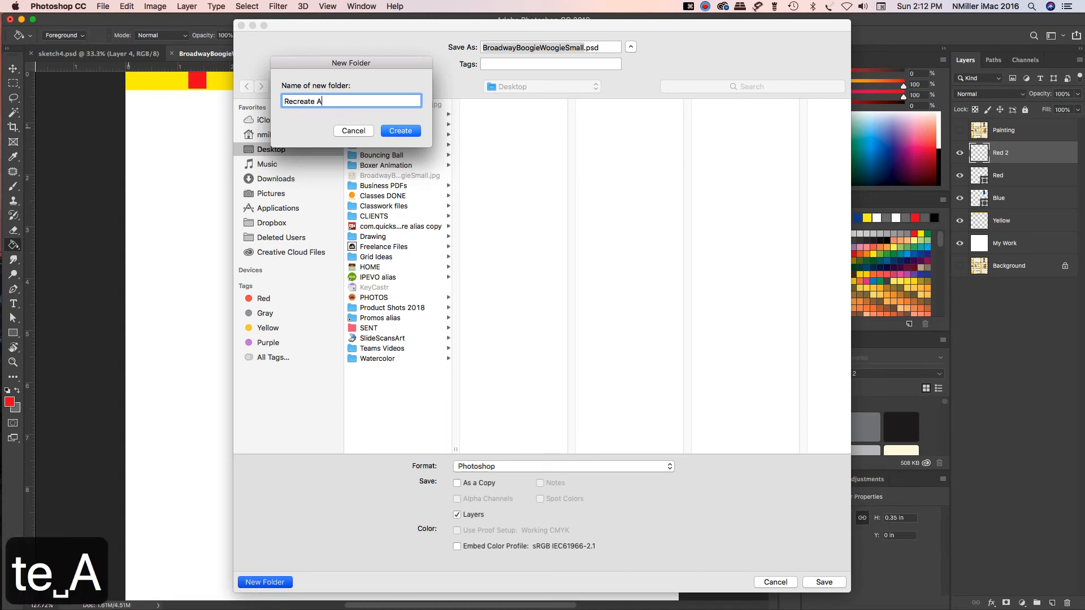
{"action": "left_click", "coordinate": [400, 131]}
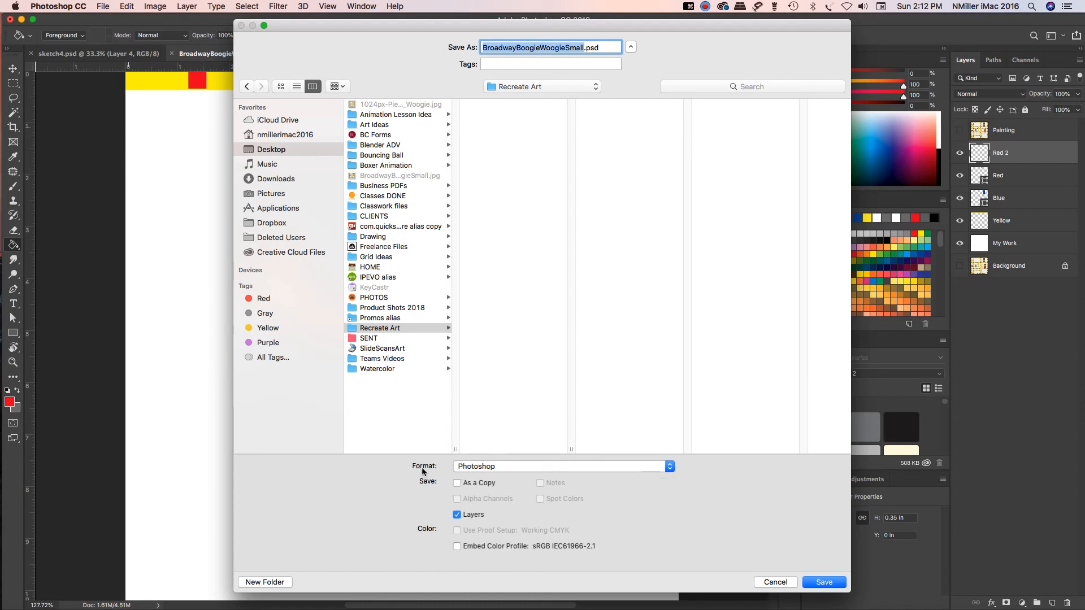
Step: Save the document as BroadwayBoogieWoogieSmall.psd in Photoshop format with layers inside the Recreate Art folder
{"action": "left_click", "coordinate": [486, 466]}
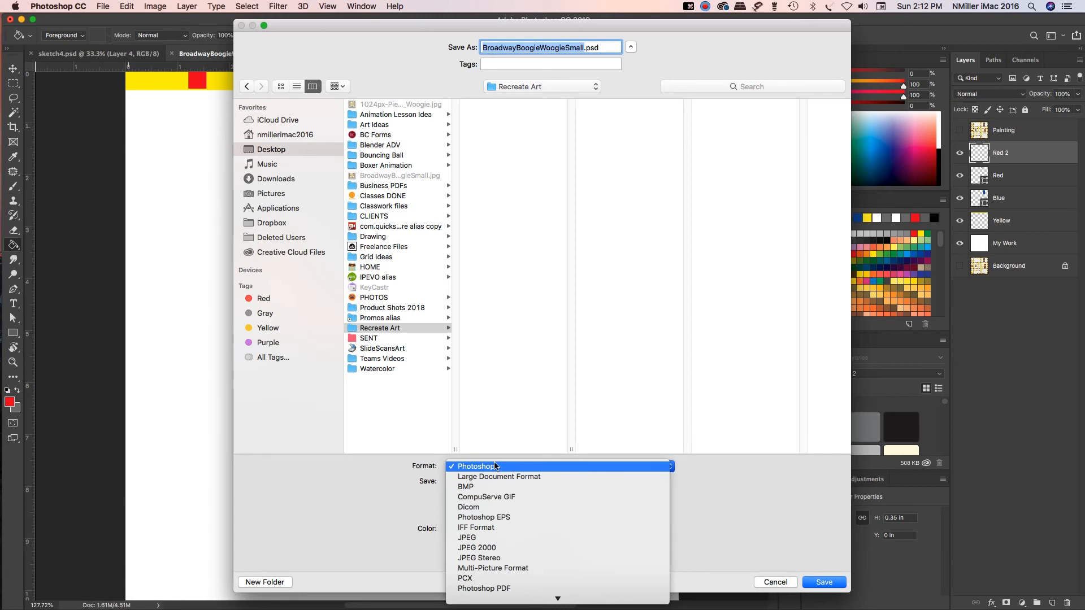
{"action": "left_click", "coordinate": [522, 465]}
{"action": "left_click", "coordinate": [769, 502]}
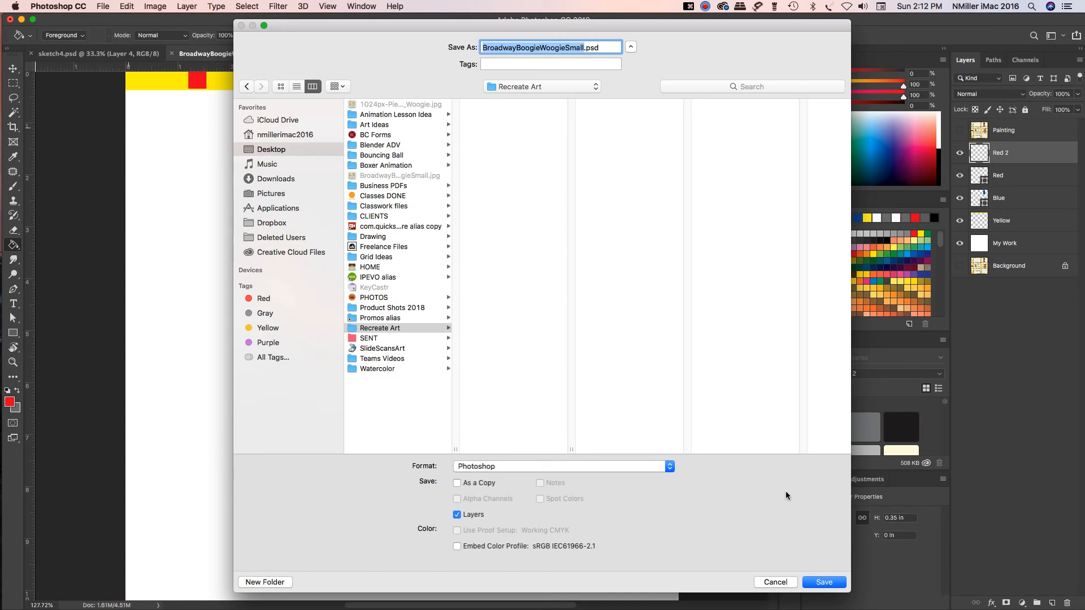
{"action": "left_click", "coordinate": [829, 588]}
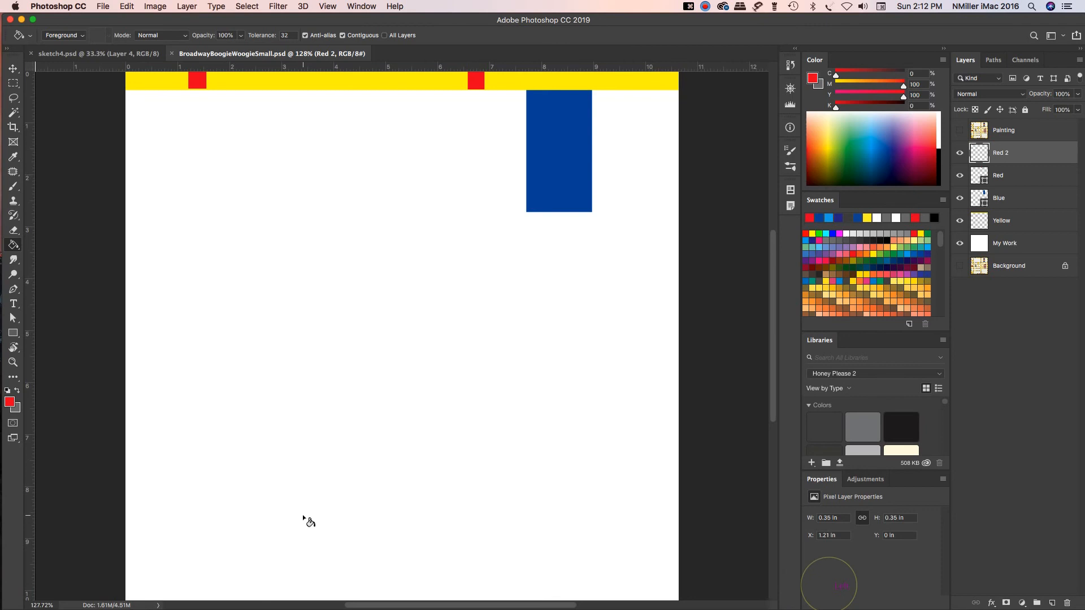
Step: Minimize the Photoshop window and clear the other windows to switch to the Finder desktop
{"action": "left_click", "coordinate": [22, 19]}
{"action": "left_click", "coordinate": [472, 346]}
{"action": "left_click", "coordinate": [438, 141]}
{"action": "left_click", "coordinate": [634, 210]}
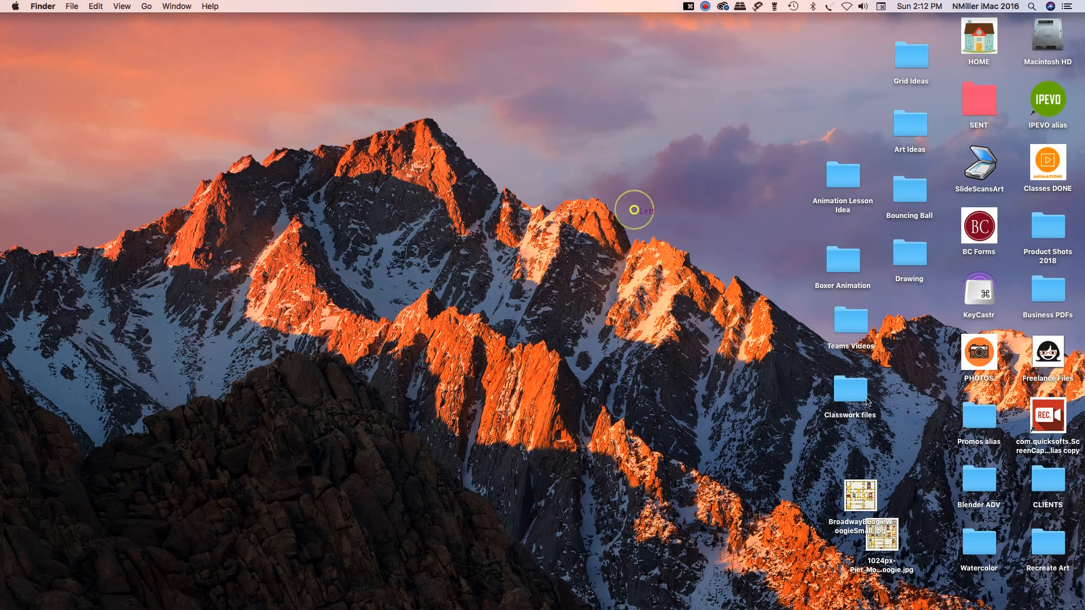
Step: Open the Recreate Art folder on the desktop and move the two Broadway Boogie Woogie JPG files into it
{"action": "left_click", "coordinate": [905, 381]}
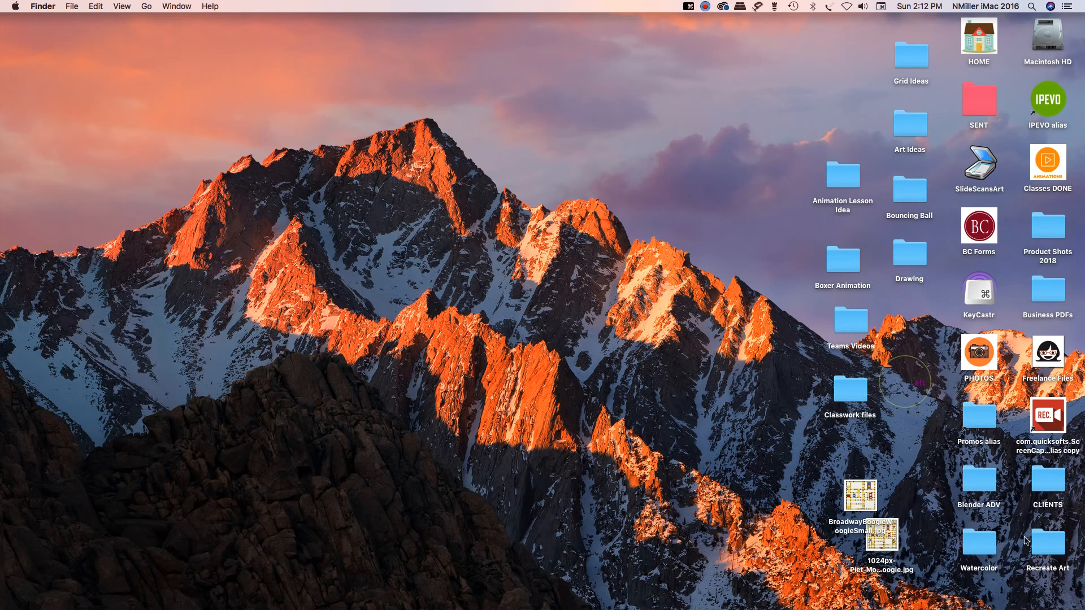
{"action": "double_click", "coordinate": [1057, 550]}
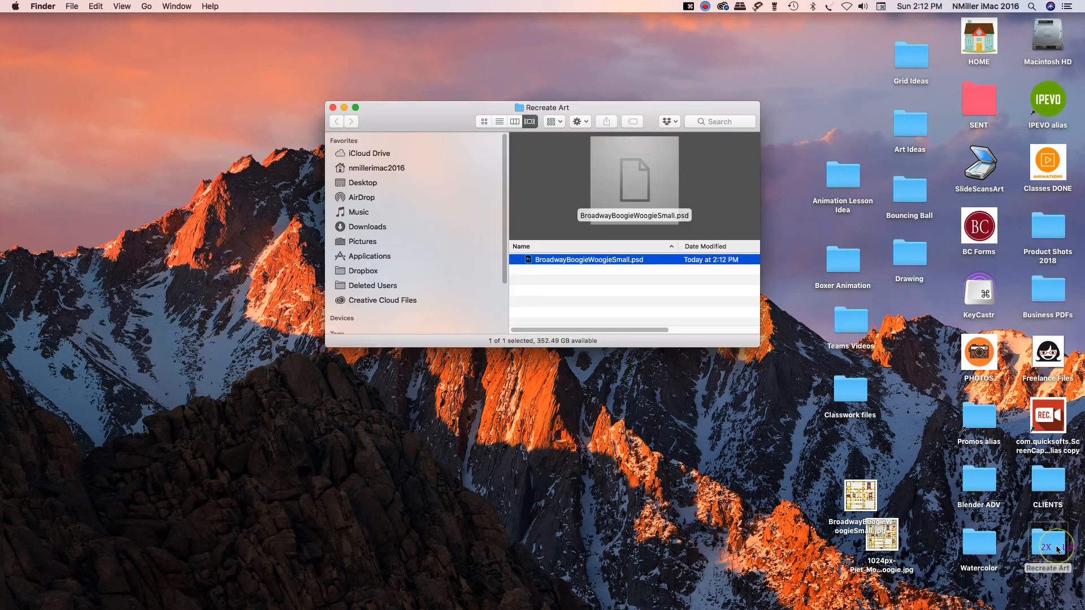
{"action": "left_click", "coordinate": [688, 320]}
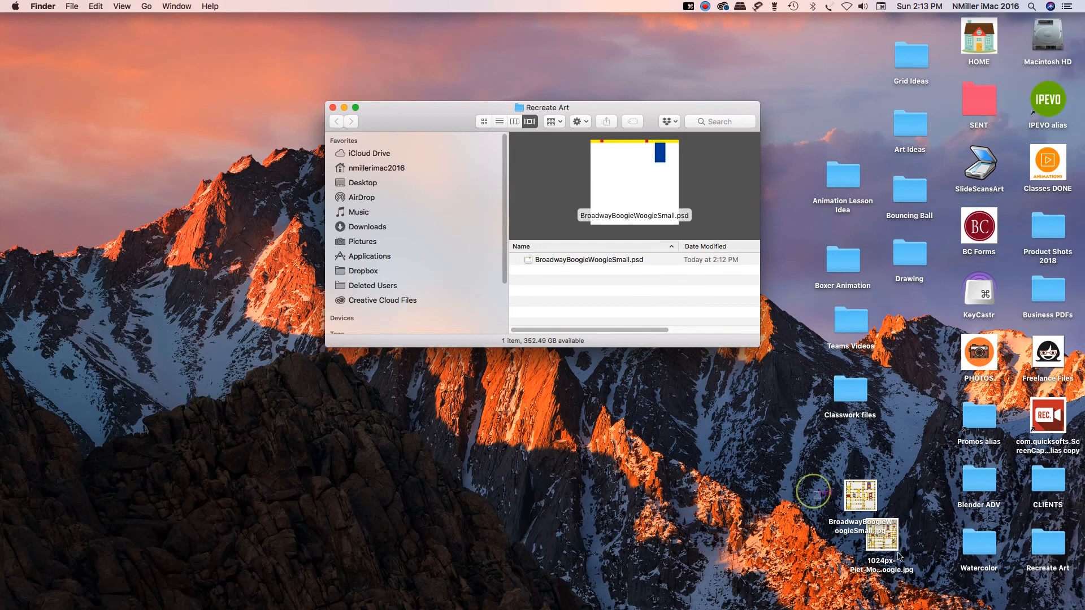
{"action": "left_click_drag", "start_coordinate": [811, 492], "coordinate": [904, 572]}
{"action": "left_click_drag", "start_coordinate": [860, 496], "coordinate": [675, 310]}
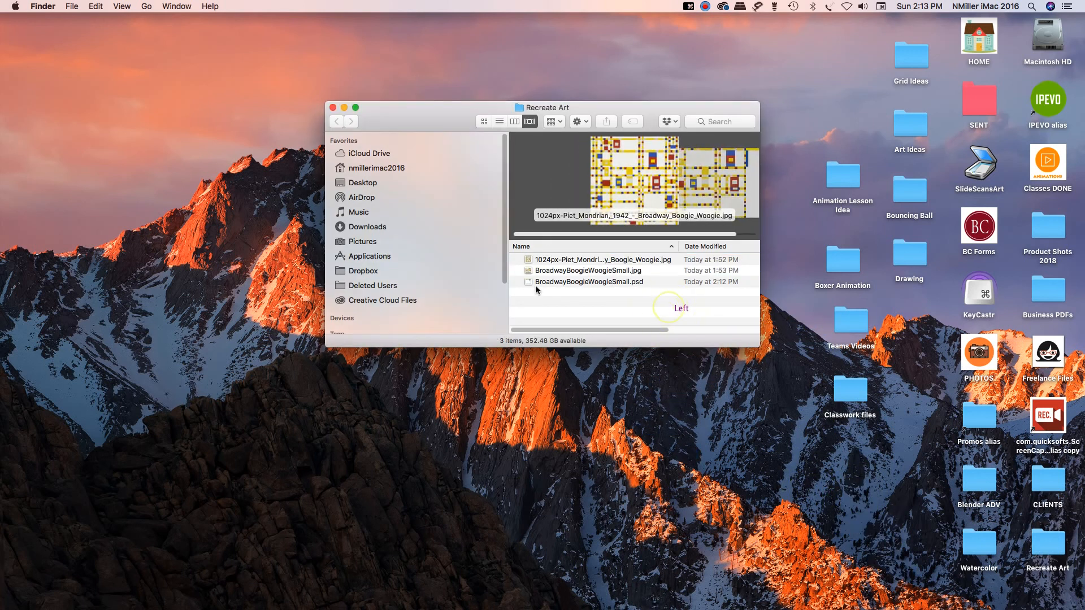
Step: Bring up BroadwayBoogieWoogieSmall.psd in Photoshop, close the document, and reopen it from the Recreate Art folder
{"action": "left_click", "coordinate": [533, 284]}
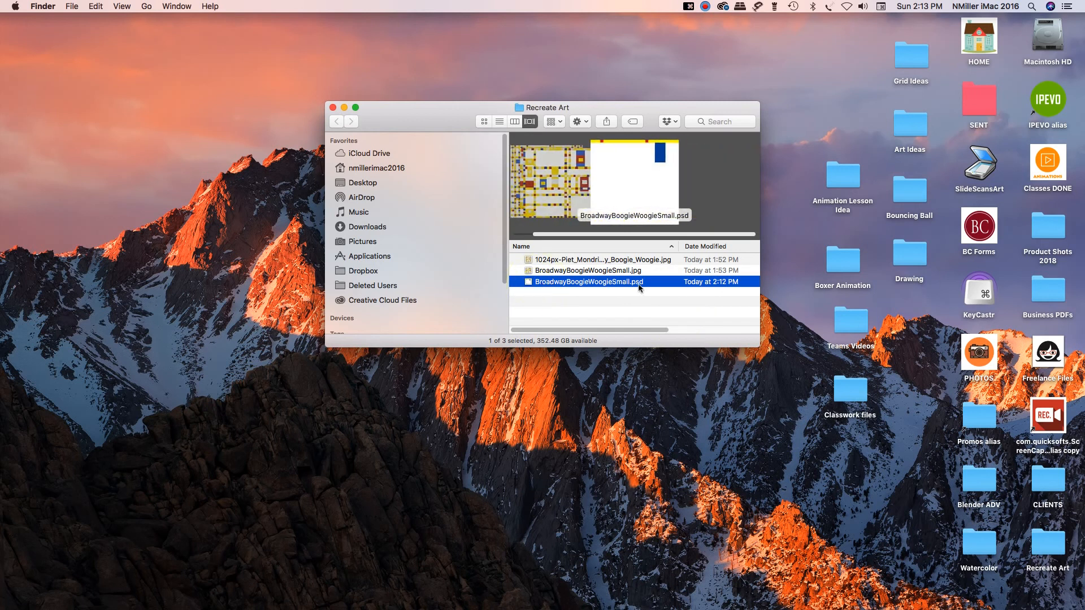
{"action": "double_click", "coordinate": [529, 285]}
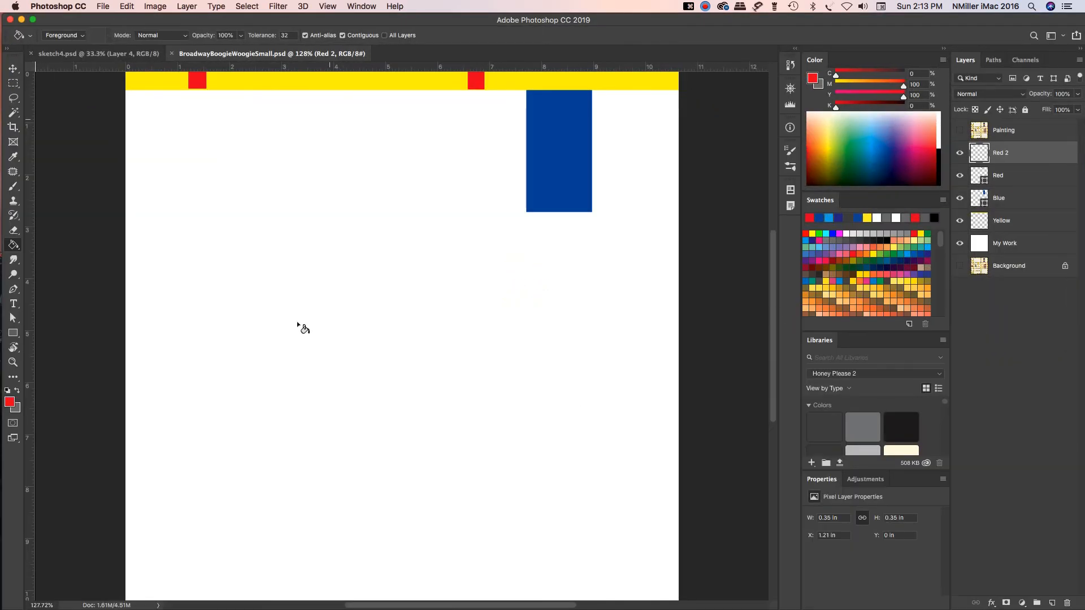
{"action": "left_click", "coordinate": [171, 54]}
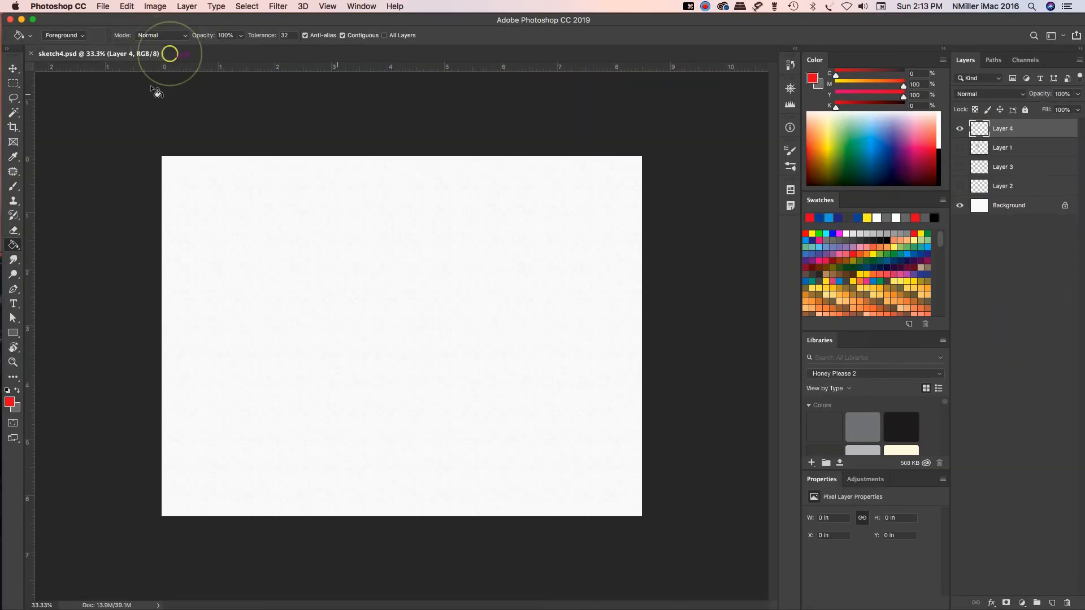
{"action": "left_click", "coordinate": [22, 20]}
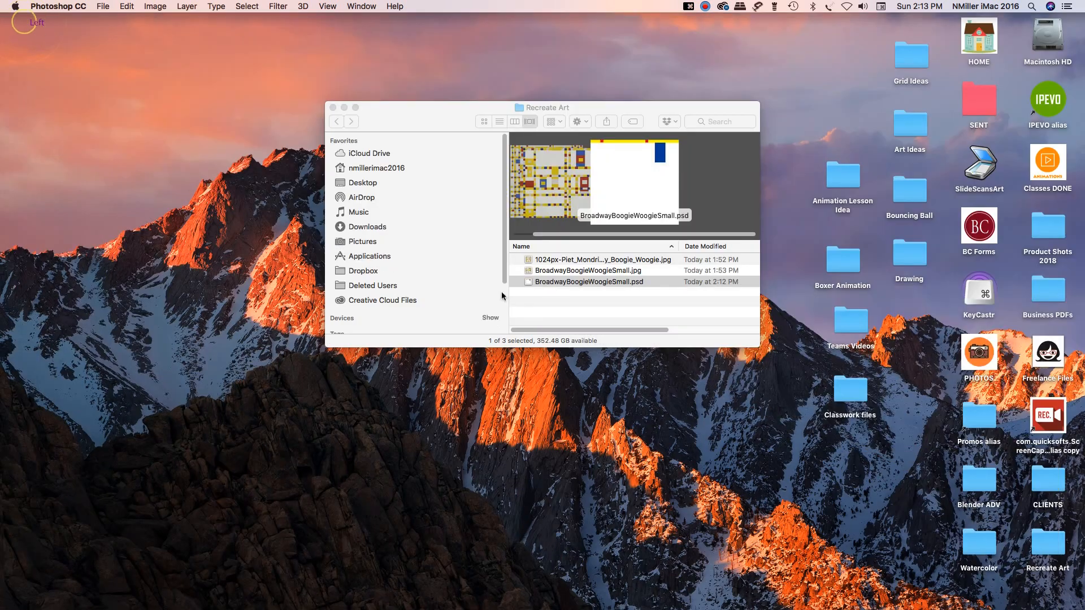
{"action": "double_click", "coordinate": [530, 283]}
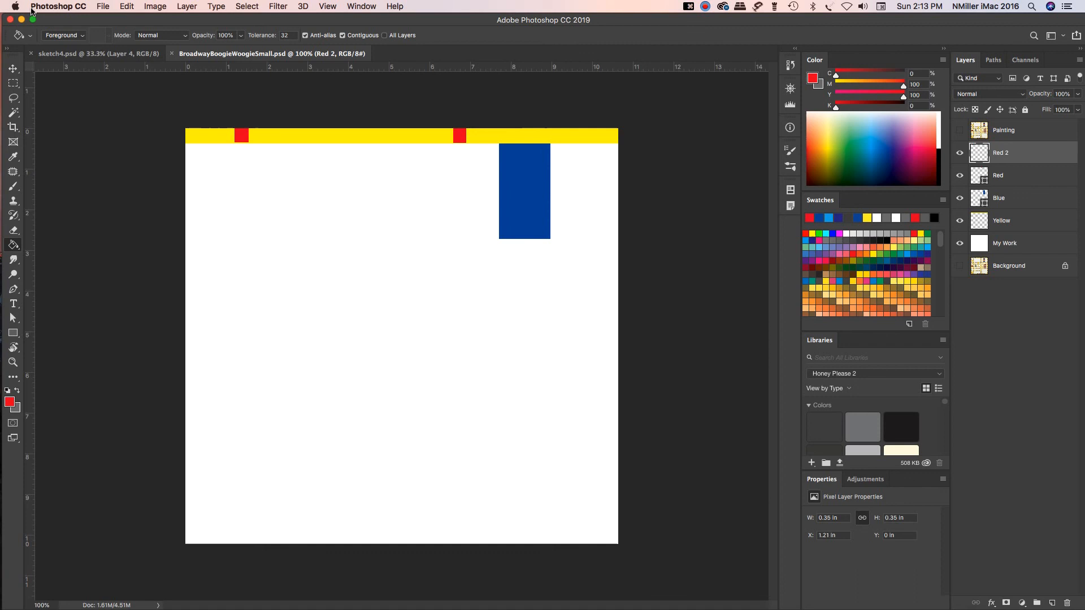
Step: Close the BroadwayBoogieWoogieSmall.psd document, leaving sketch4.psd open
{"action": "left_click", "coordinate": [103, 6]}
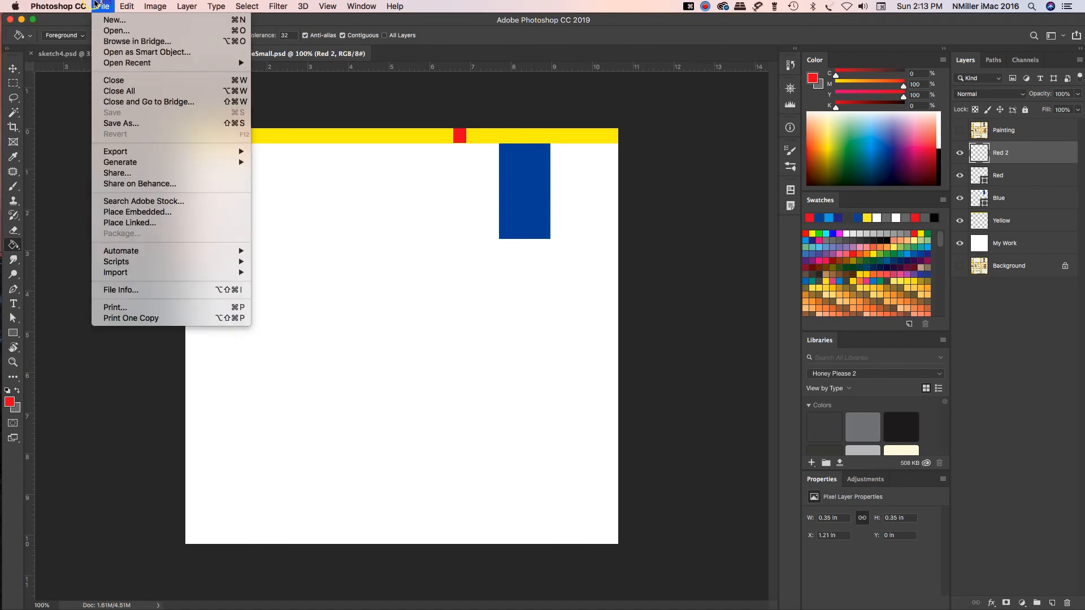
{"action": "left_click", "coordinate": [104, 6]}
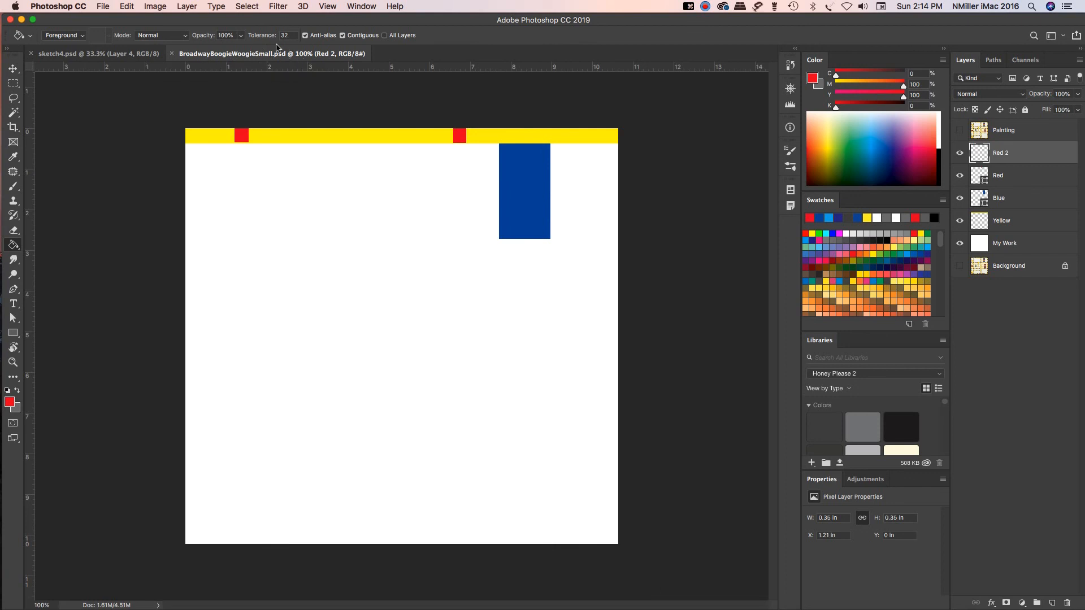
{"action": "left_click", "coordinate": [171, 53]}
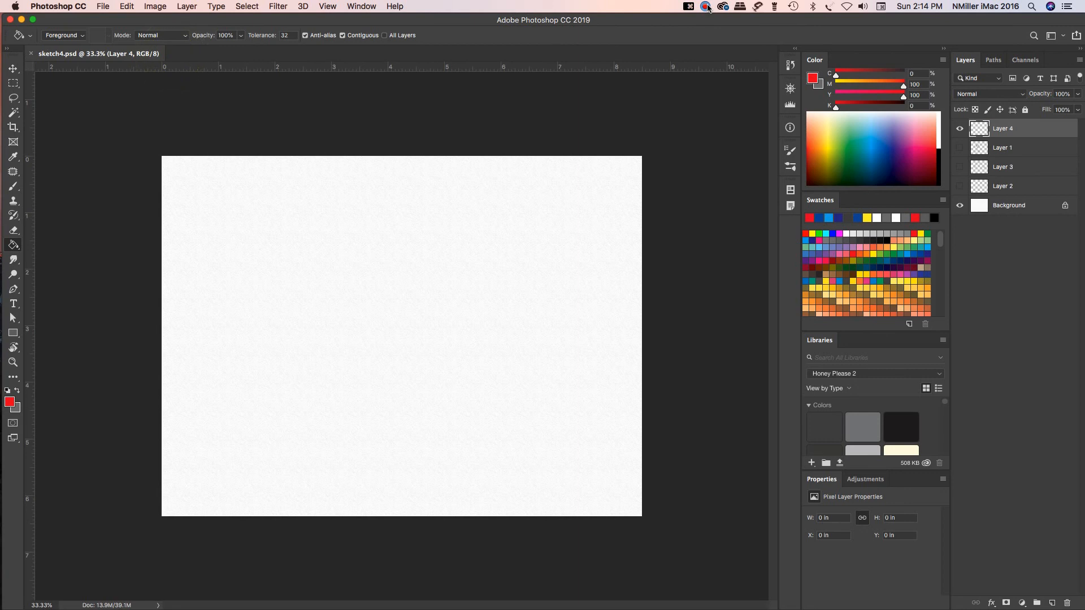
{"action": "left_click", "coordinate": [706, 7]}
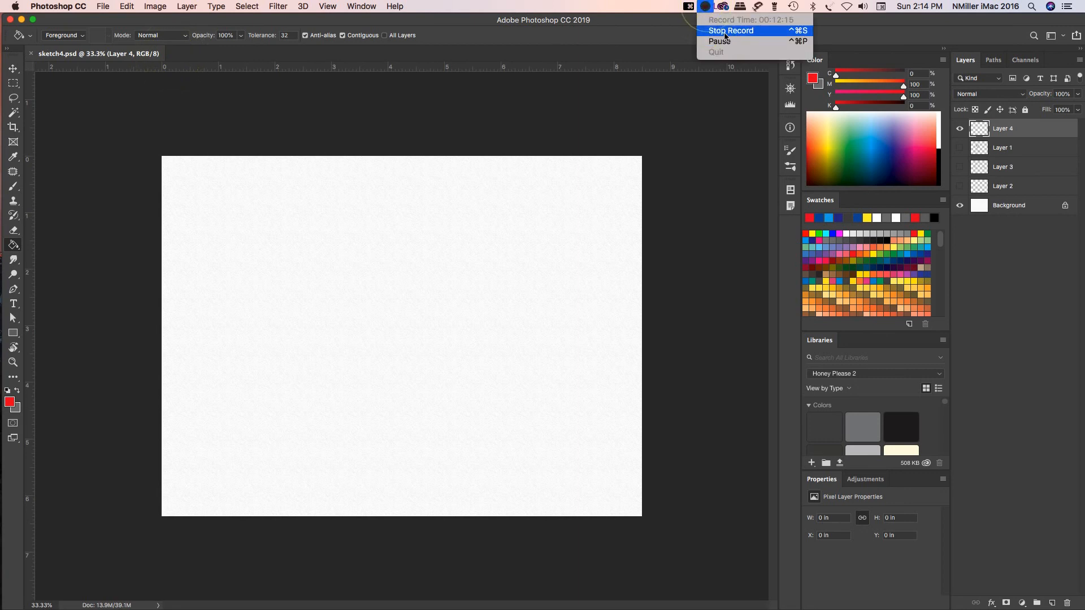